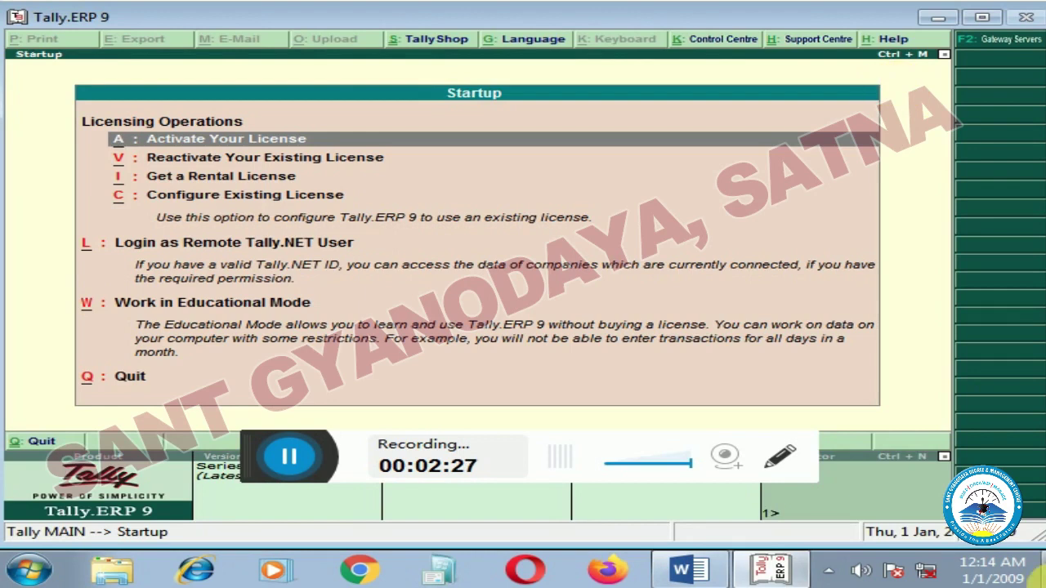
Check the budget topics outline in Word, and return to Tally.ERP 9 and load the company in Educational Mode.
left_click(690, 569)
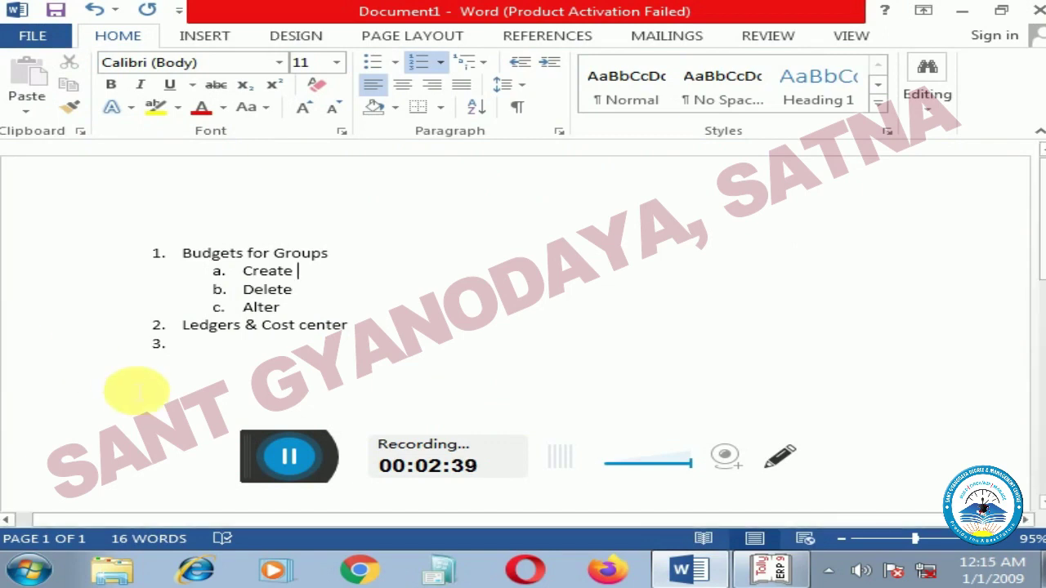
left_click(771, 569)
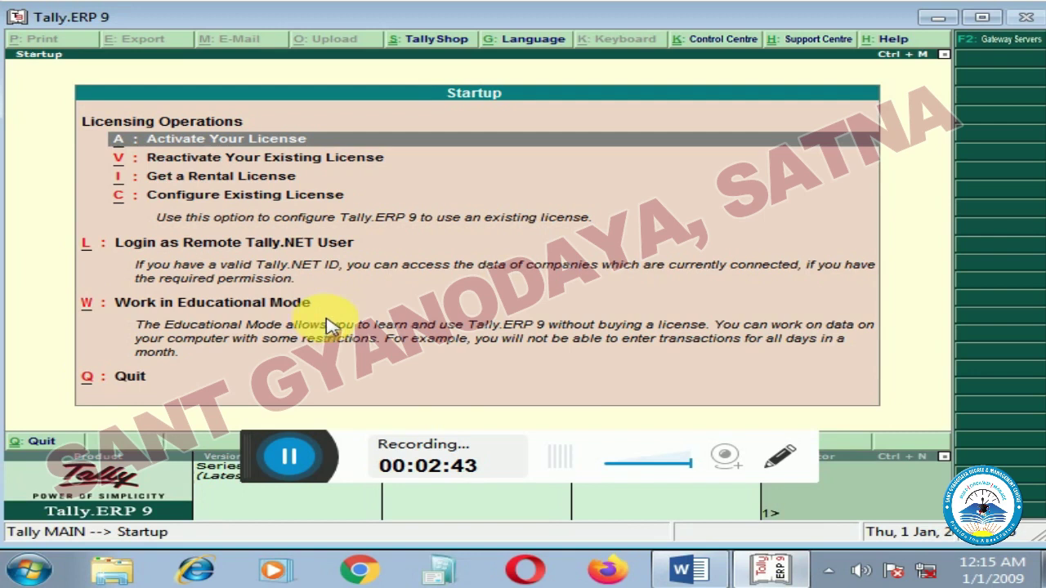
key("Escape")
key("n")
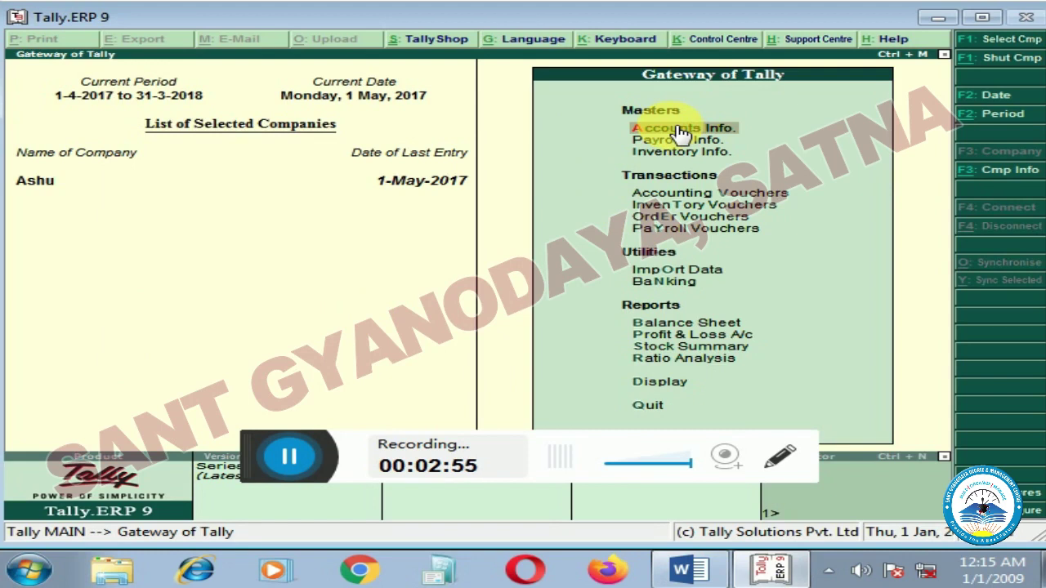
Set Maintain cost centres to Yes in the company's Accounting Features.
key("F11")
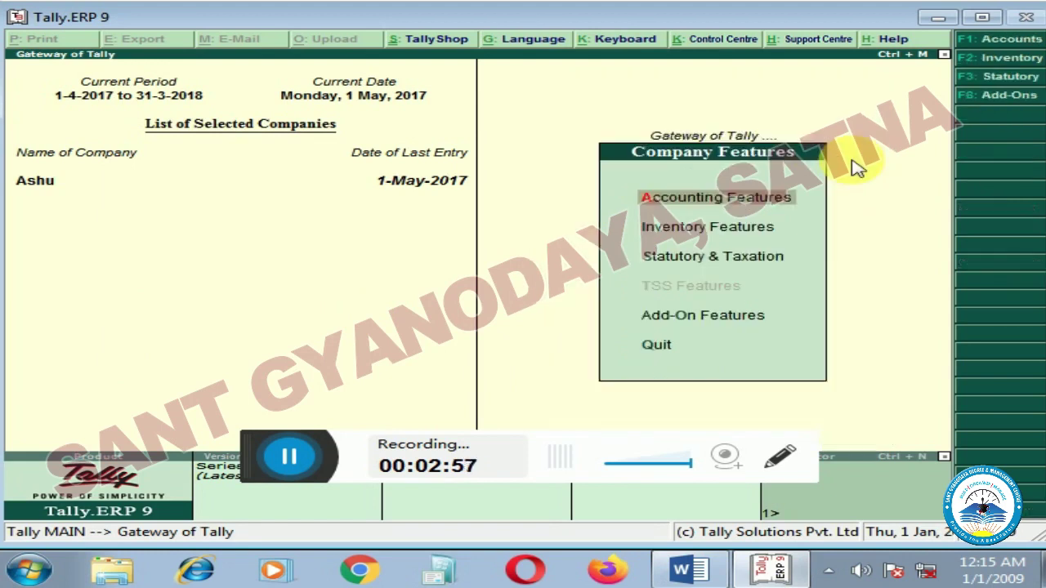
key("Return")
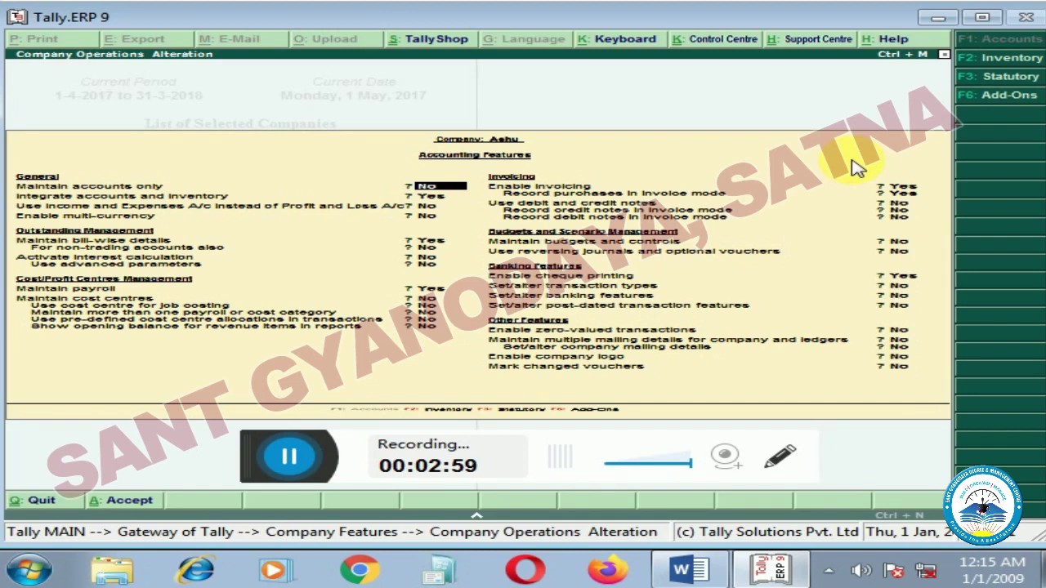
key("Return")
key("Return")
key("Return")
key("Return")
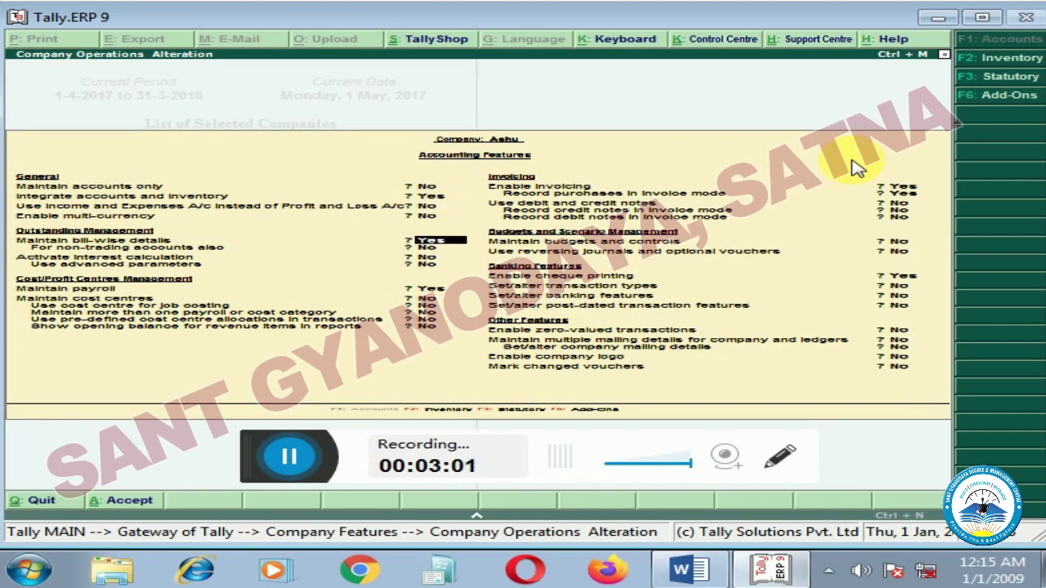
key("Return")
key("Return")
key("Return")
key("Return")
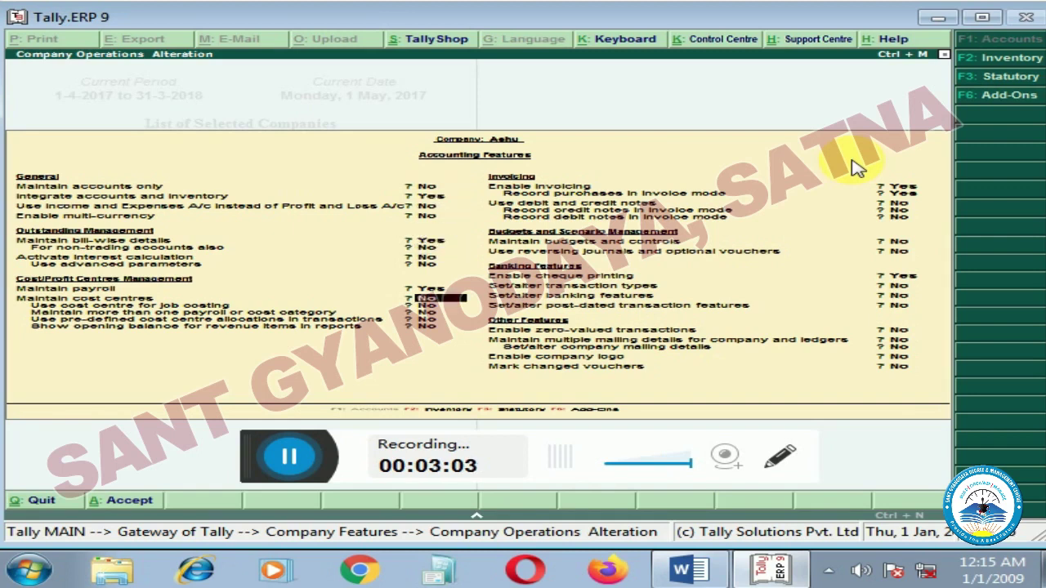
key("y")
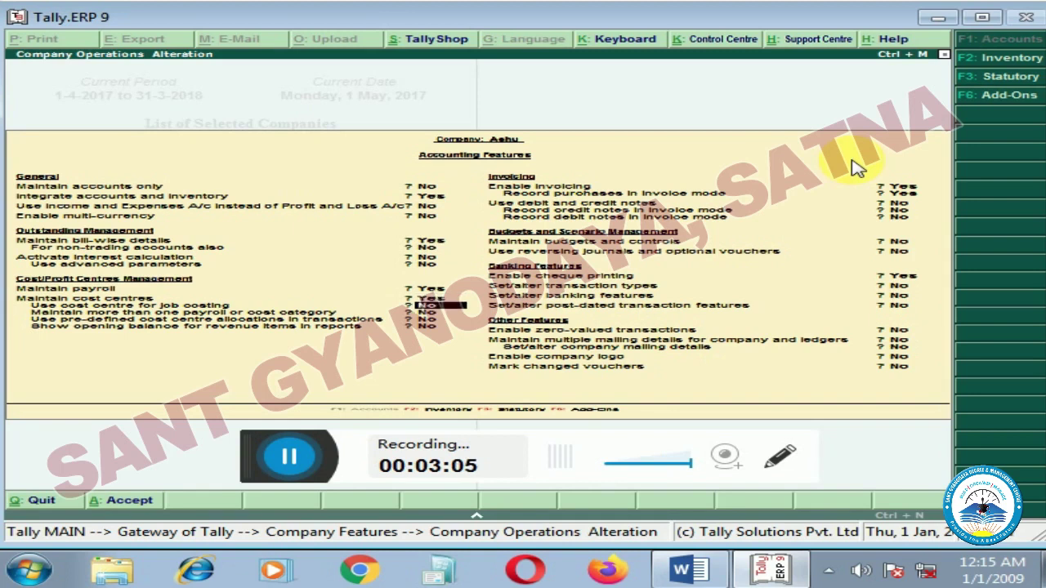
Set Maintain budgets and controls to Yes, keep the other accounting features as they are, and save the configuration.
key("Return")
key("Return")
key("Return")
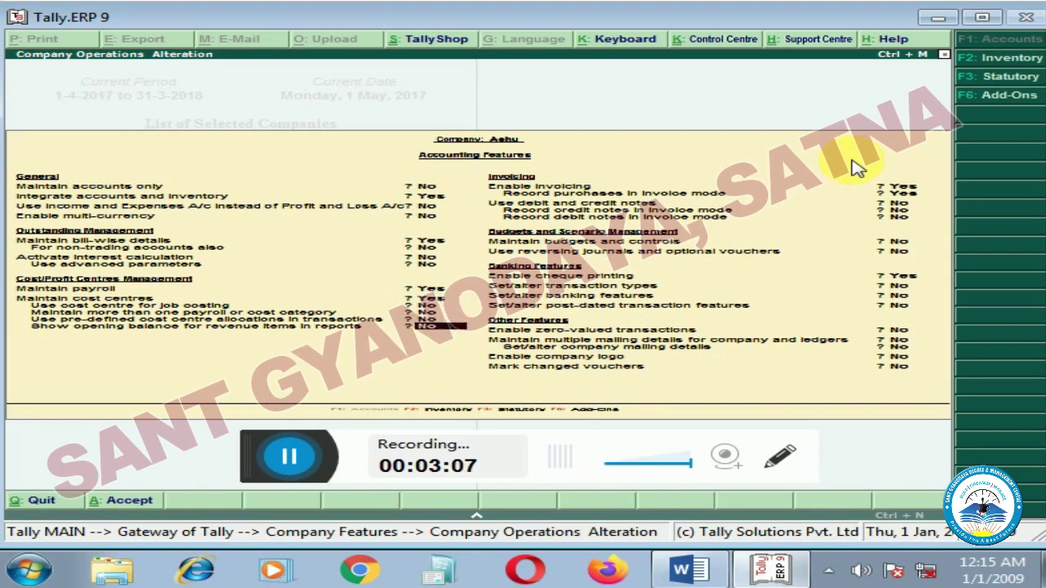
key("Return")
key("Return")
key("Return")
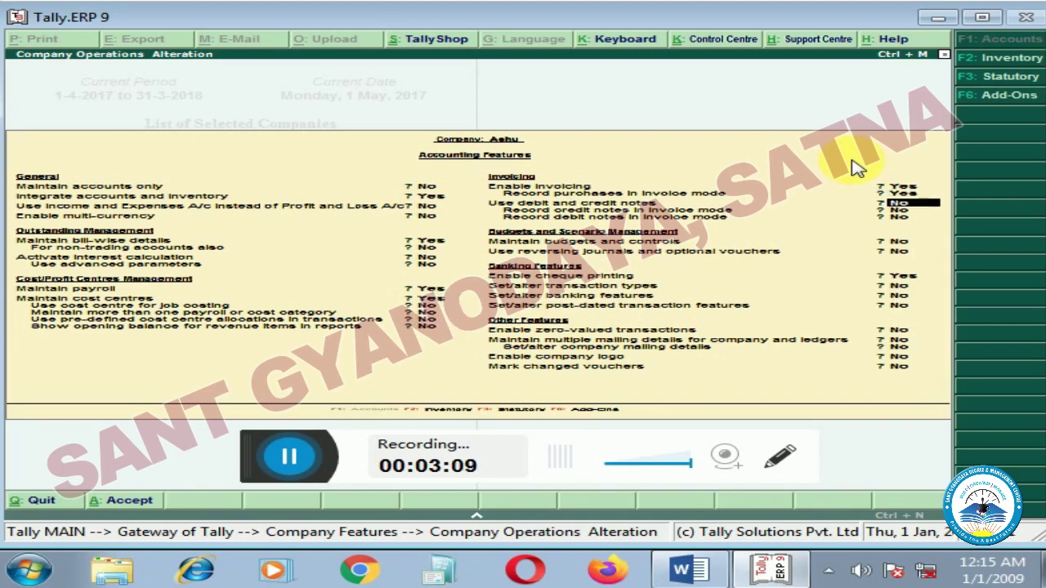
key("Return")
key("BackSpace")
key("Return")
key("Return")
key("BackSpace")
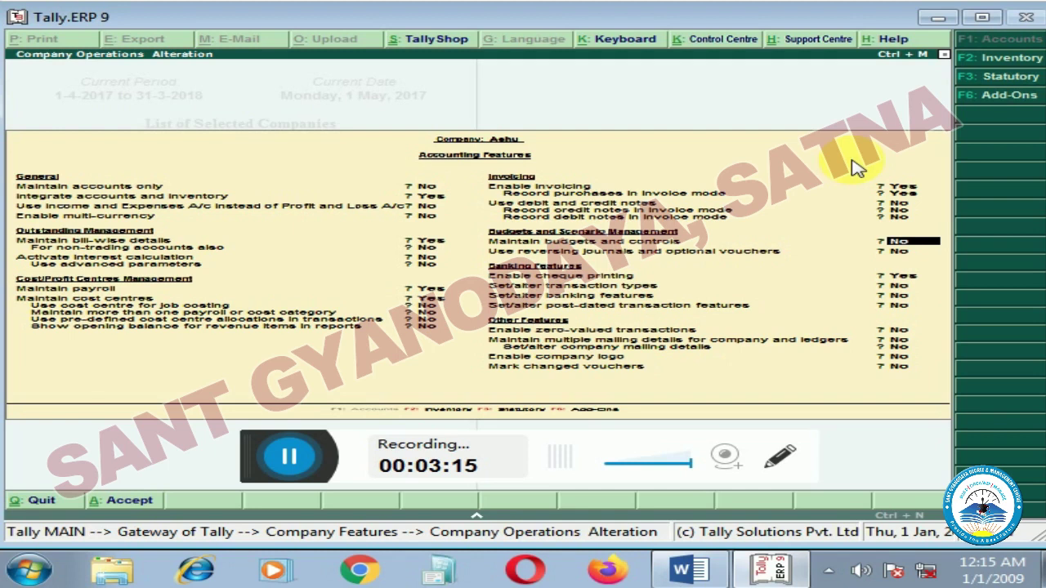
type("y")
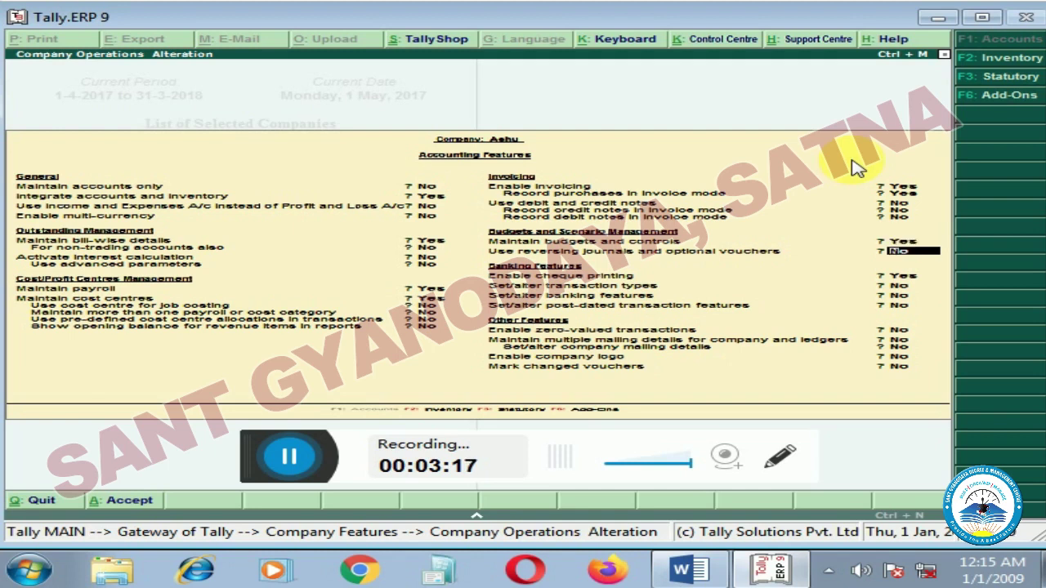
key("Return")
key("Return")
key("Return")
key("Return")
key("Return")
key("Return")
key("Return")
key("Return")
key("Return")
key("Return")
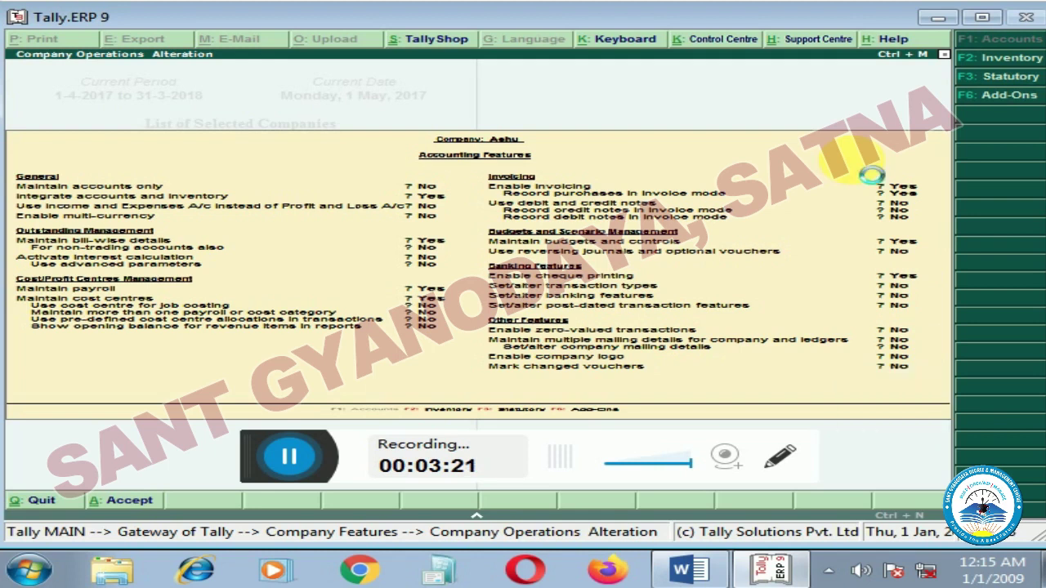
key("Escape")
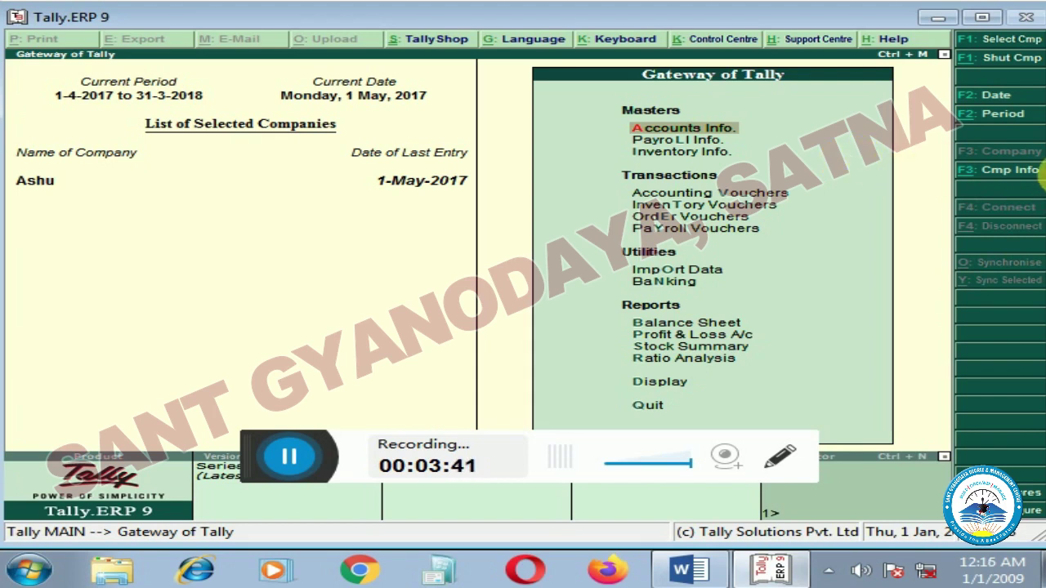
Create a single cost centre under Primary named with the person's first name, and return to the Gateway of Tally.
key("Down")
key("Up")
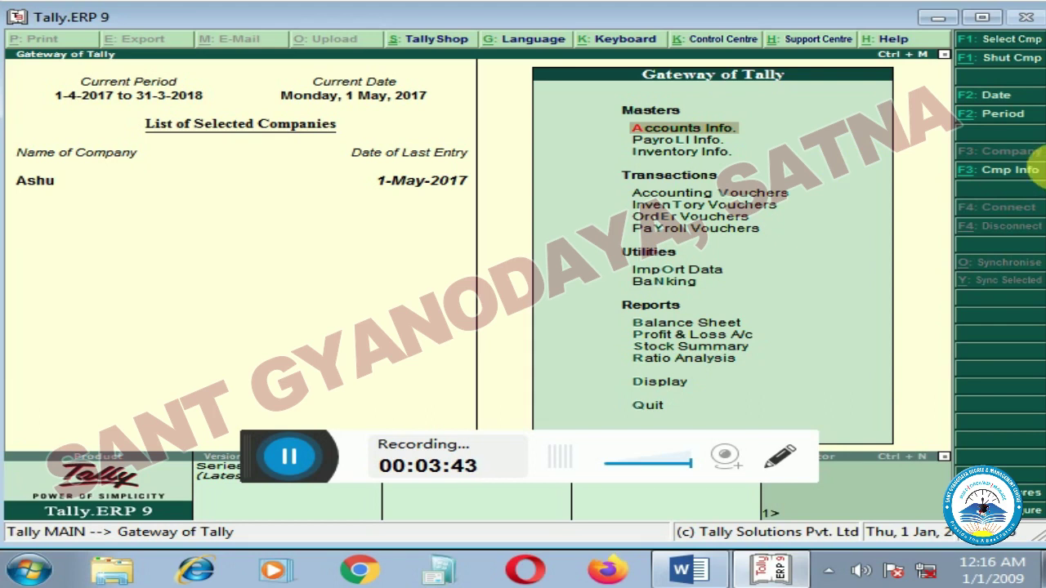
key("Return")
key("Down")
key("Down")
key("Return")
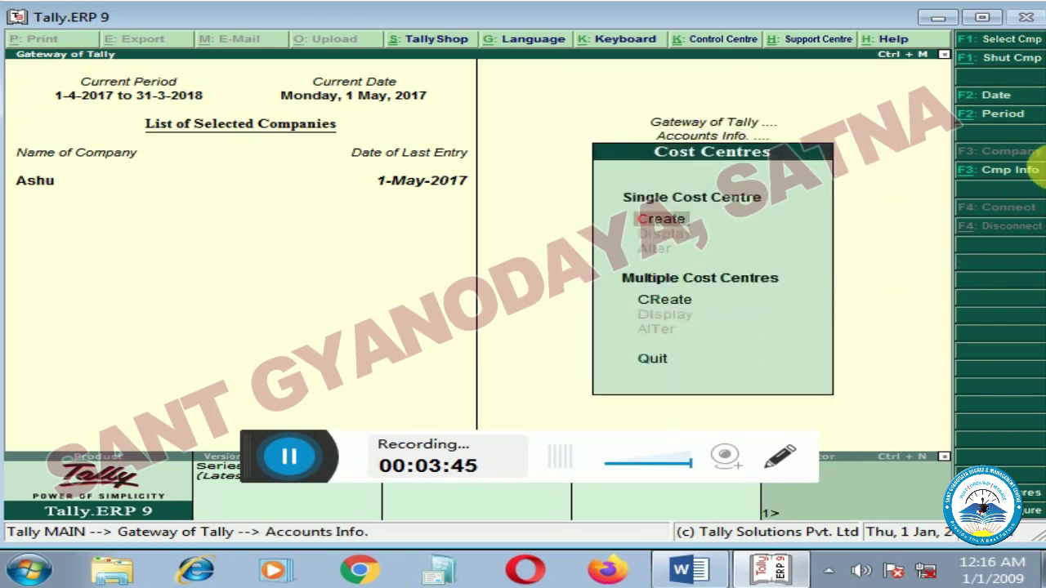
key("Return")
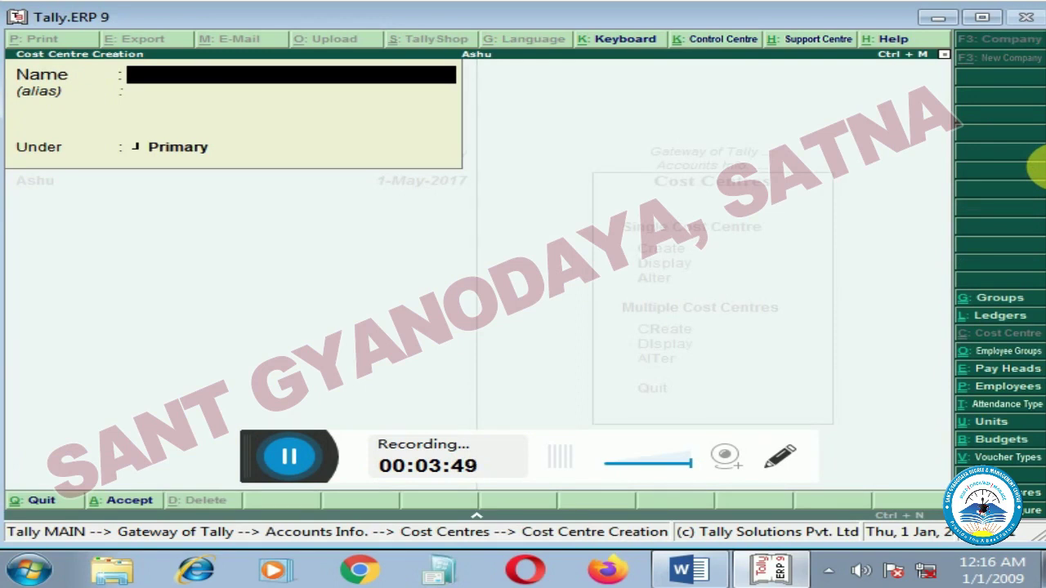
type("B")
key("BackSpace")
type("Rav")
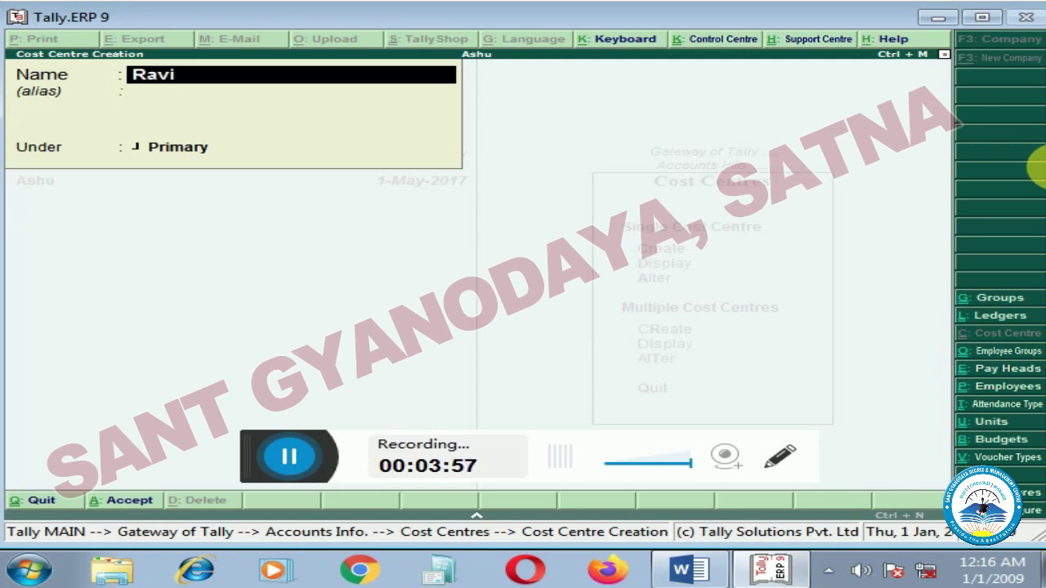
type("i")
key("Return")
key("Return")
key("Return")
key("Return")
key("Escape")
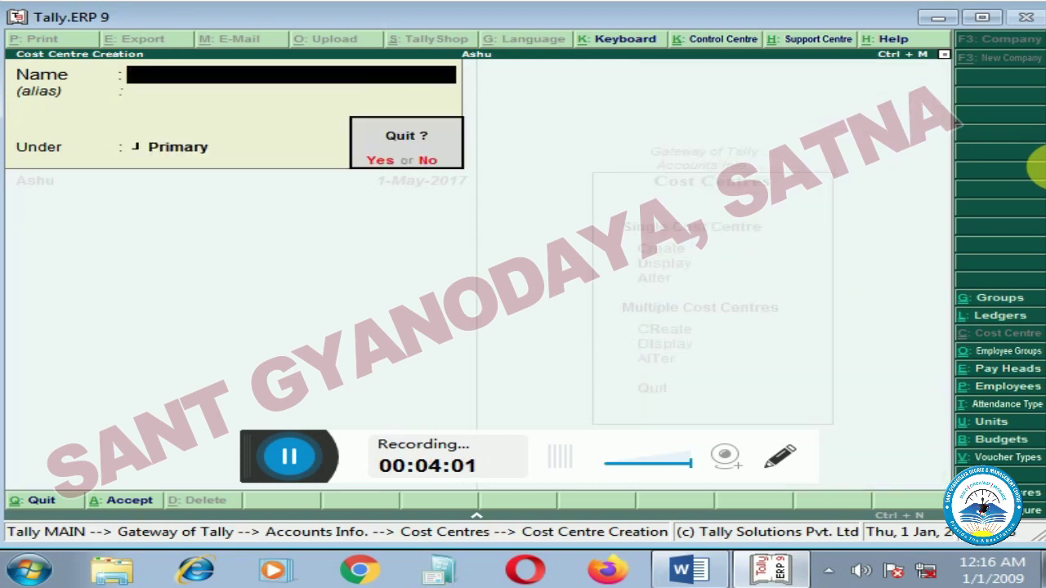
key("Return")
key("Escape")
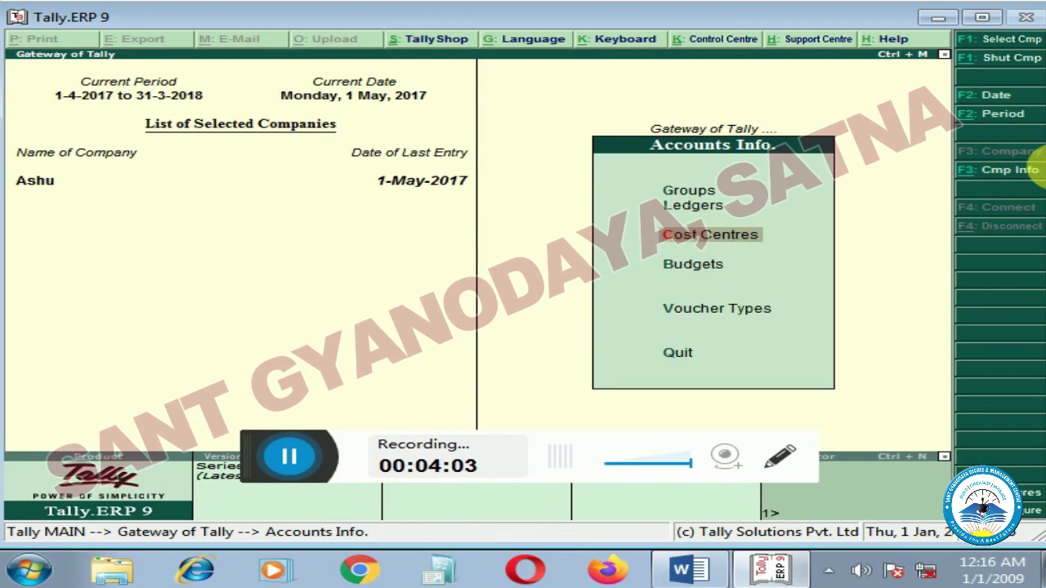
key("Escape")
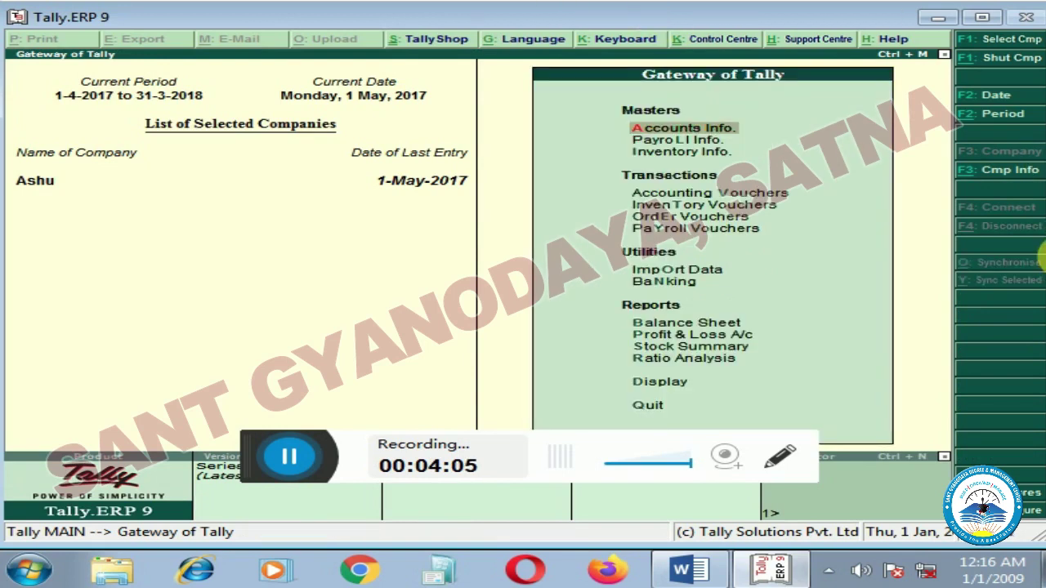
Start creating multiple ledgers with All Items as the parent group.
key("Return")
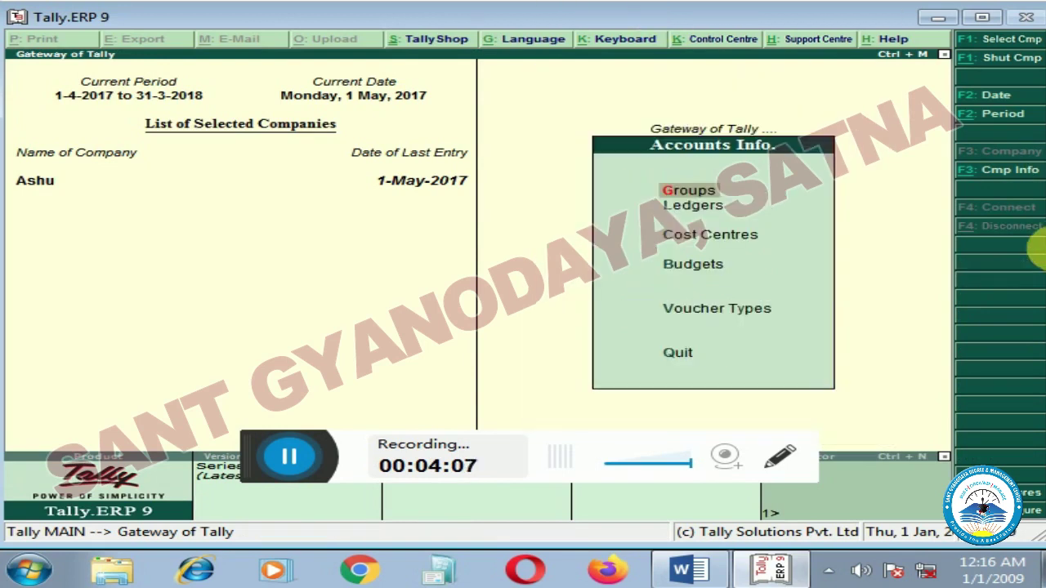
key("Down")
key("Return")
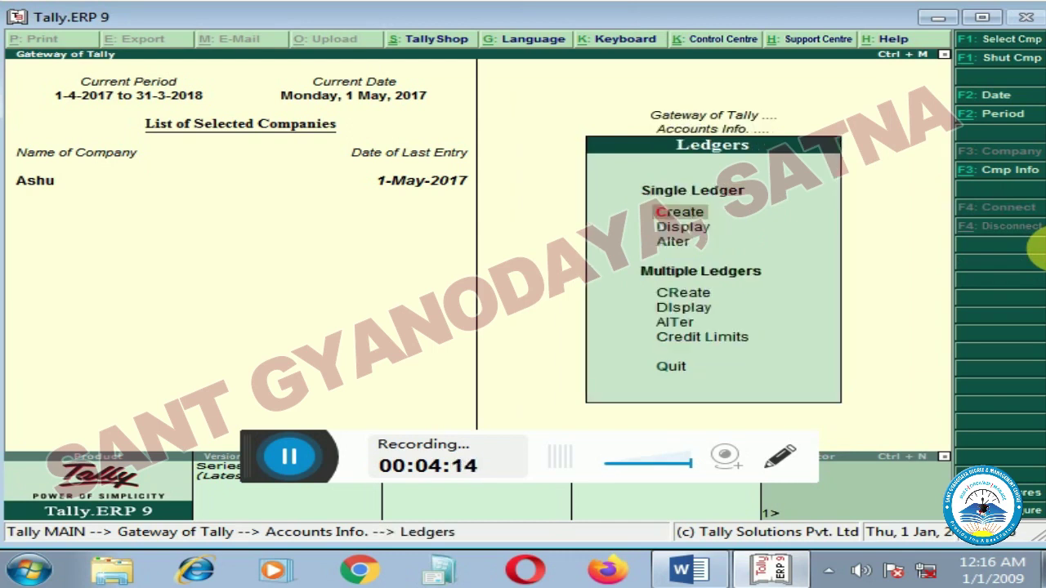
key("Return")
key("Escape")
key("Return")
key("Down")
key("Down")
key("Down")
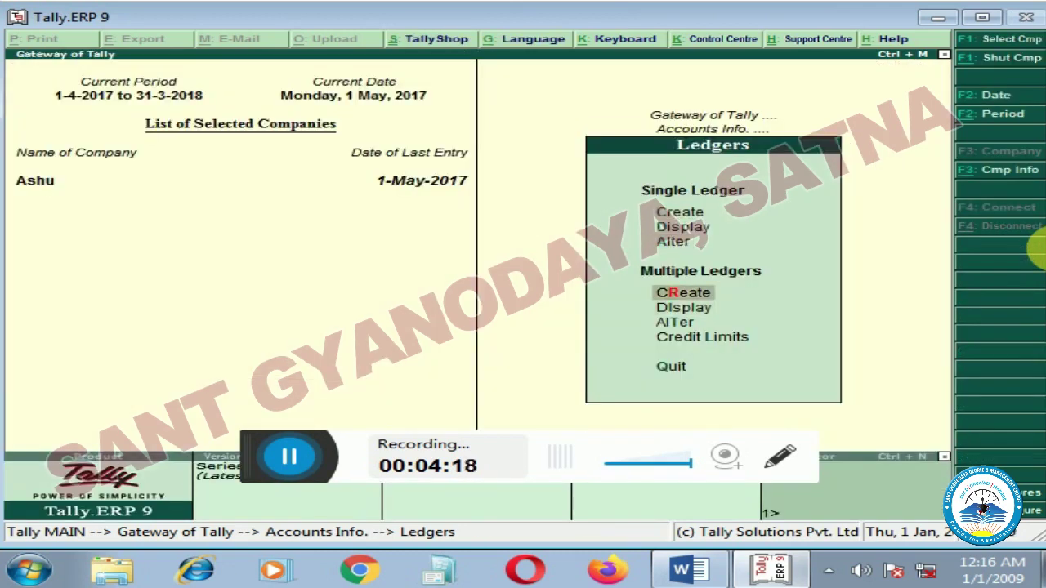
key("Return")
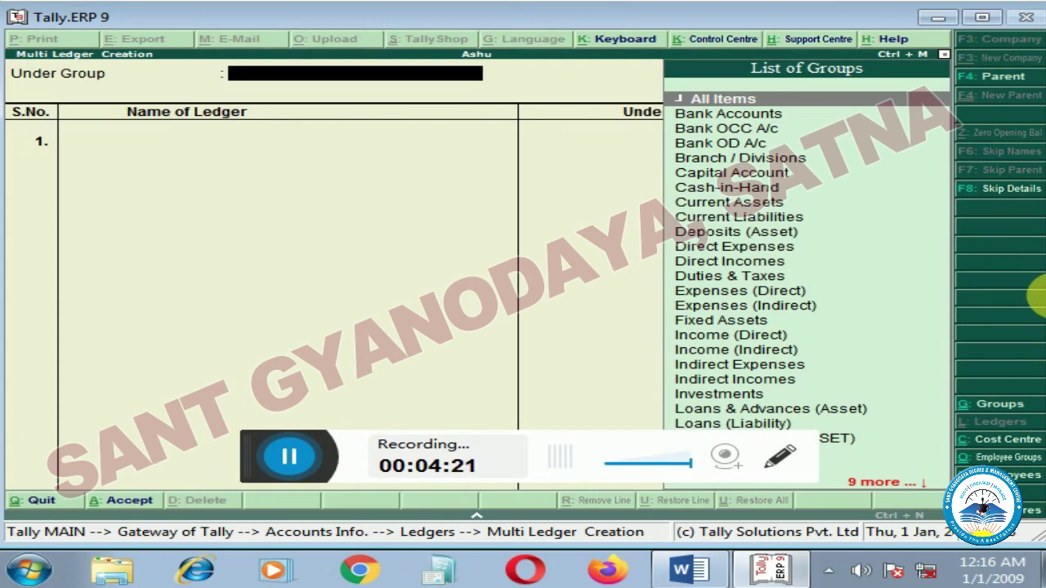
key("Return")
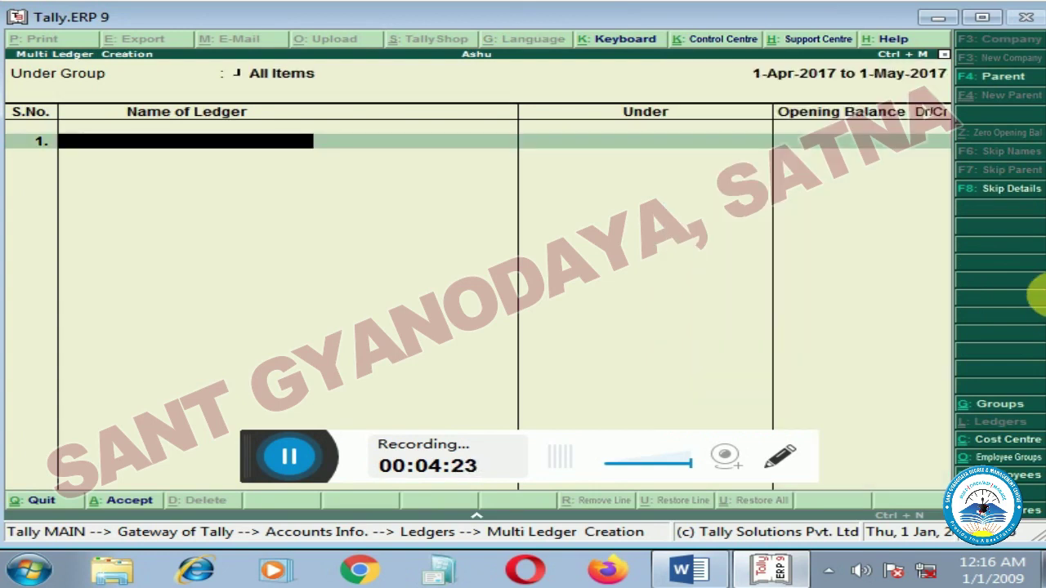
Add the ledger Rent under Indirect Expenses with no opening balance.
type("Rent")
key("Return")
key("Return")
key("BackSpace")
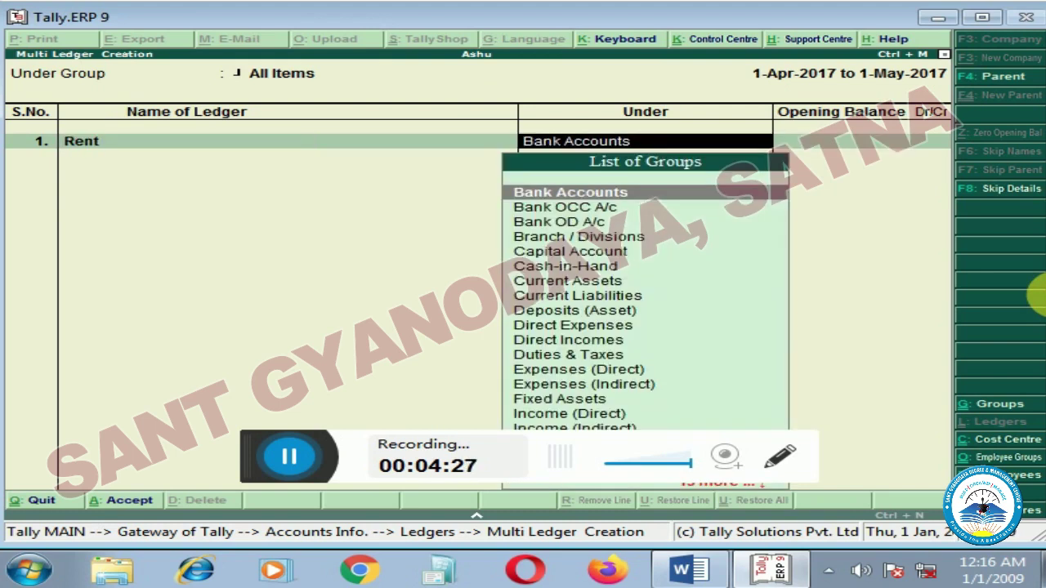
type("Ind")
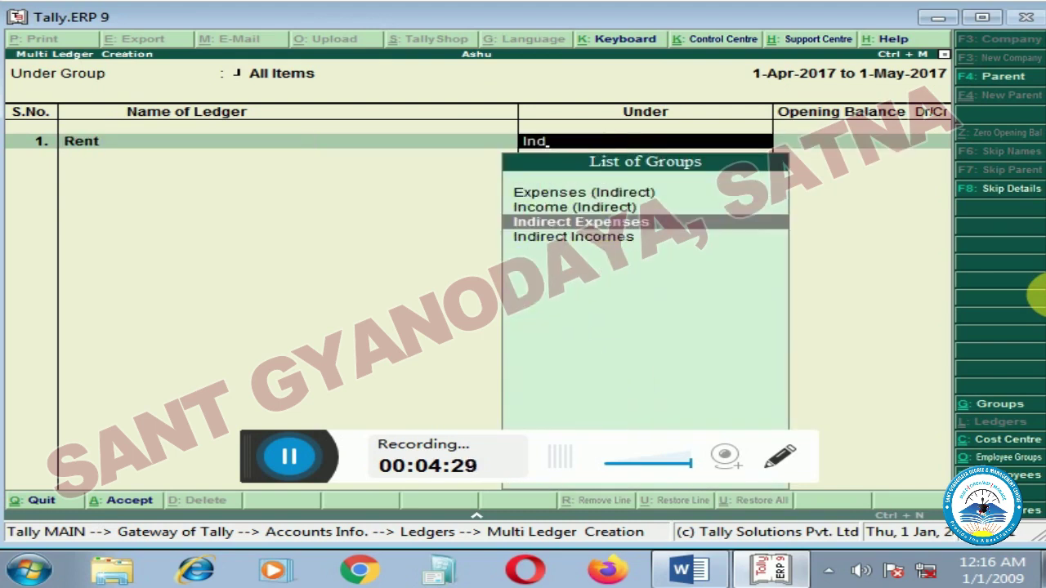
key("Return")
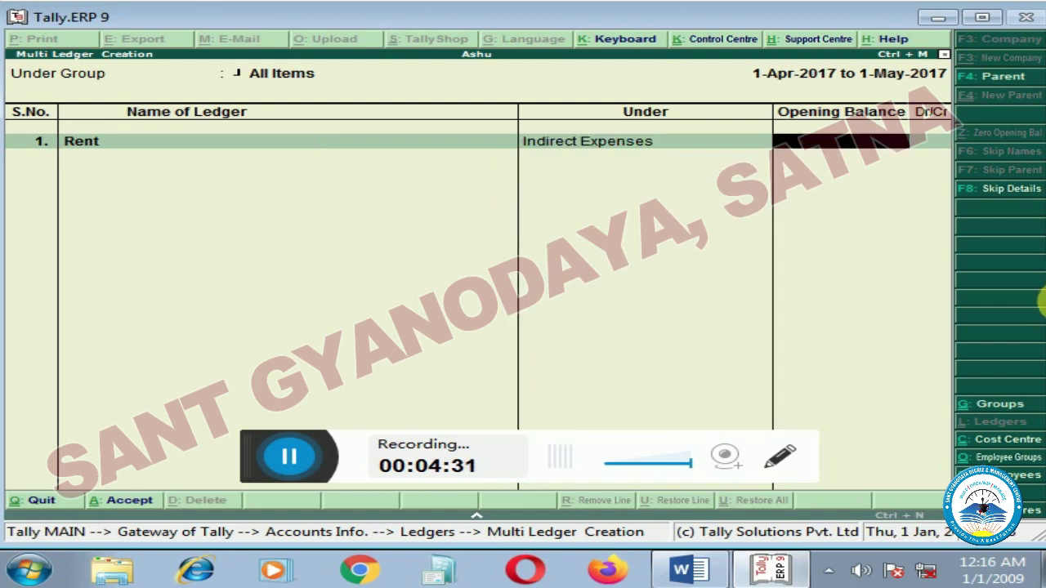
key("Return")
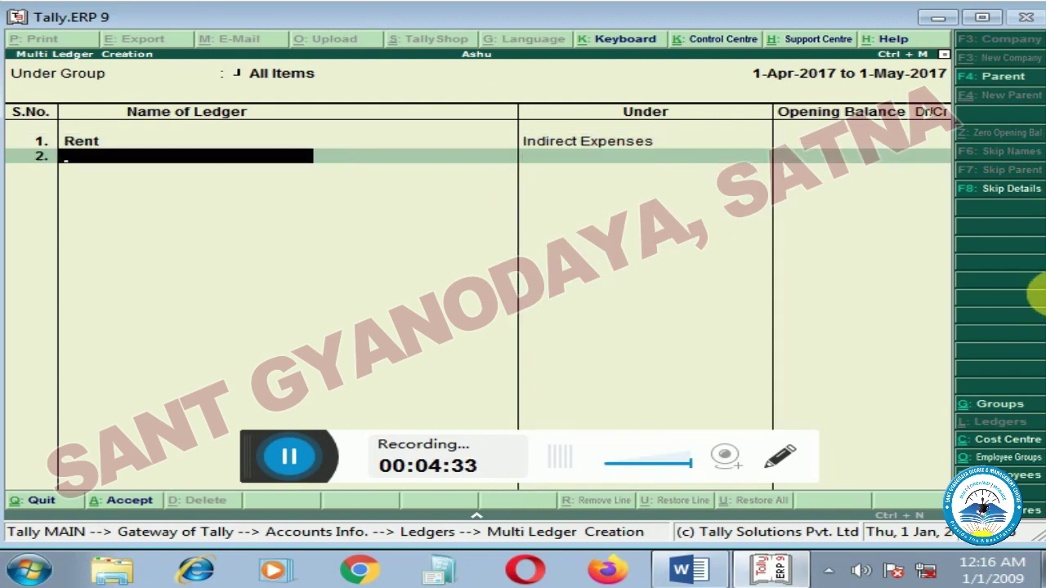
Add the ledger Salary under Indirect Expenses with no opening balance.
type("Salary")
key("Return")
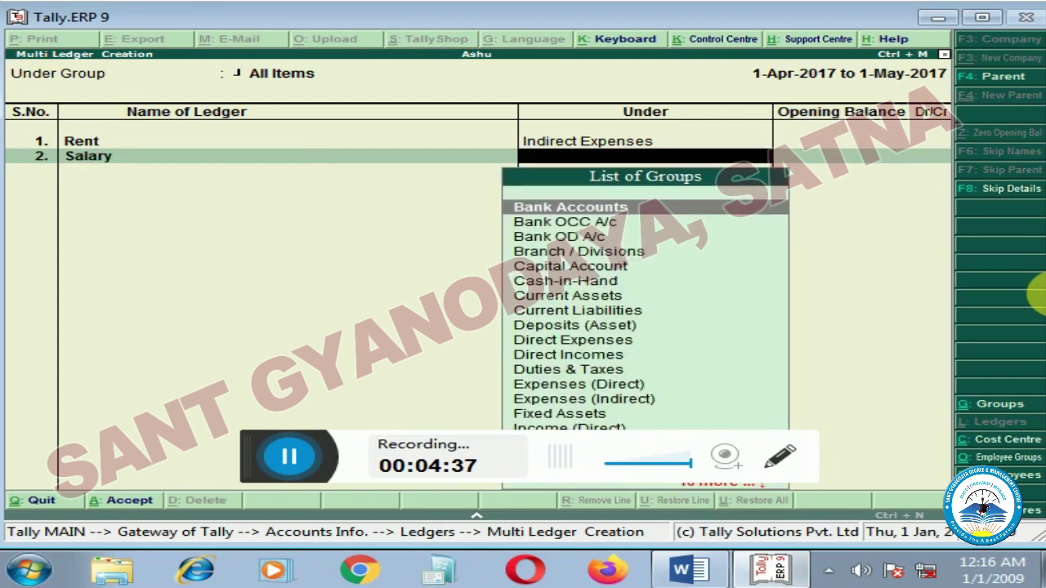
type("Ind")
key("Down")
key("Down")
key("Return")
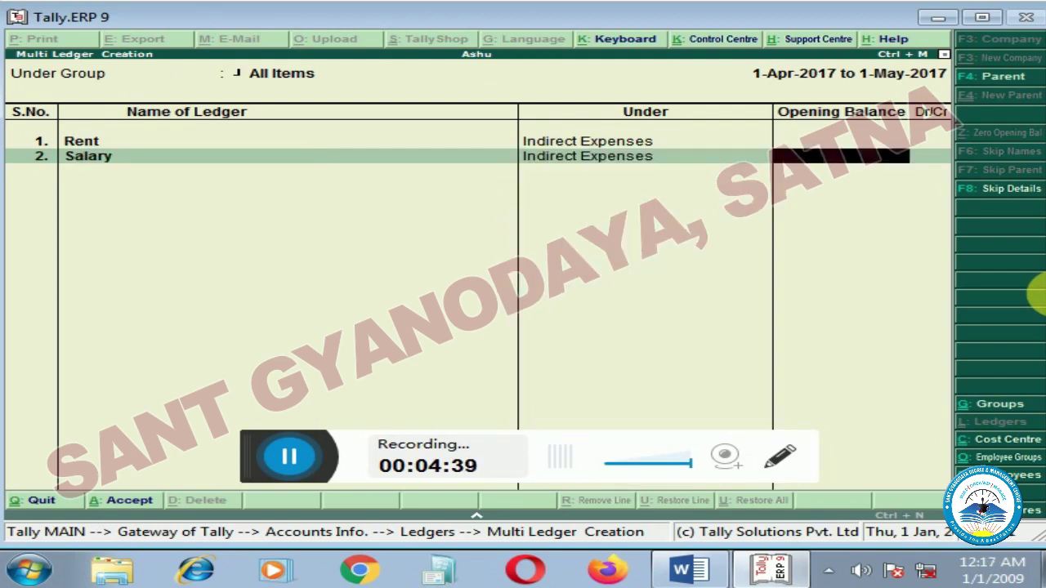
key("Return")
Add the ledger Machinary under Direct Expenses with no opening balance.
type("Mach")
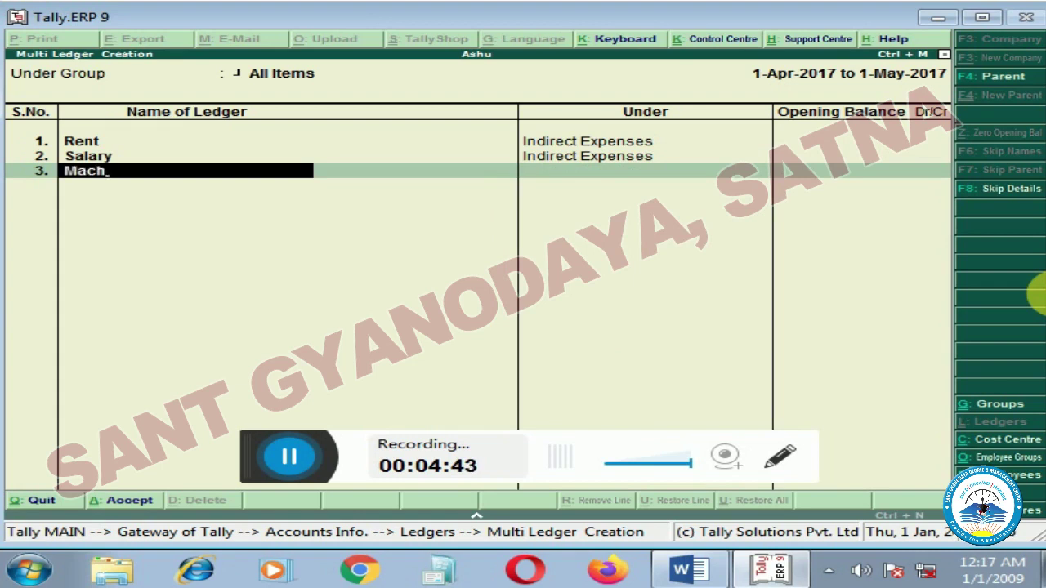
type("inary")
key("Return")
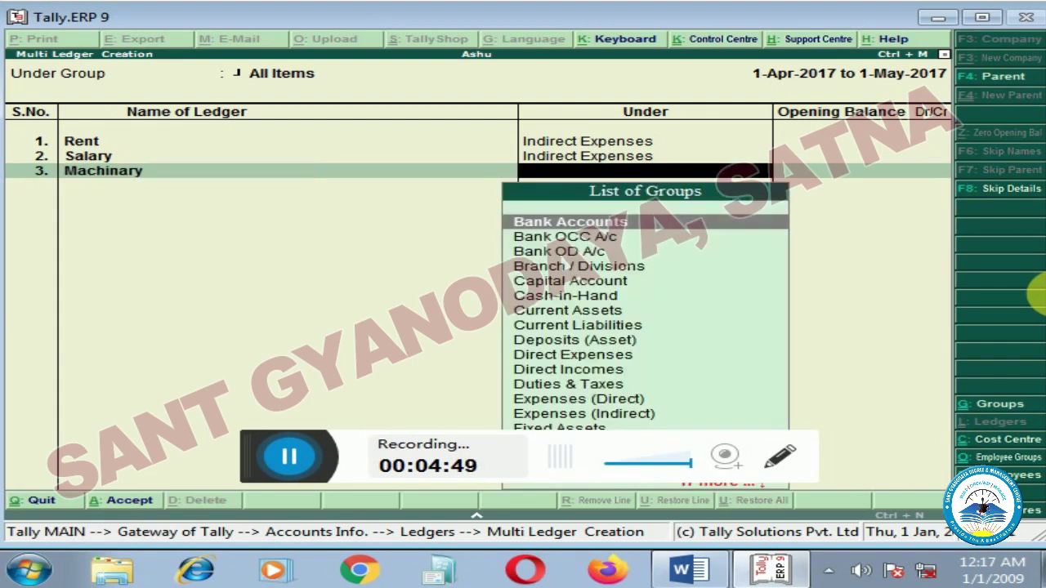
type("Di")
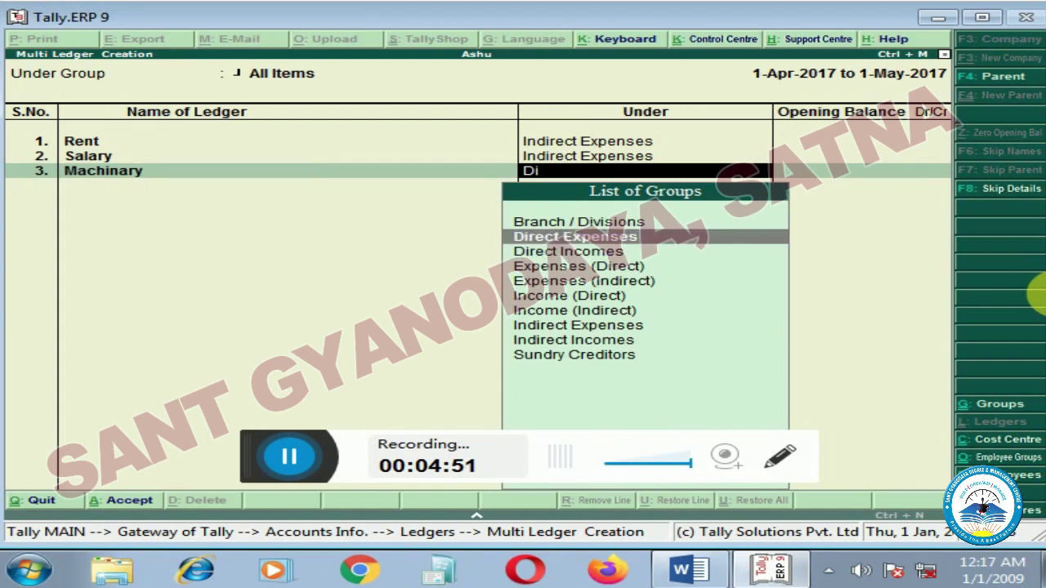
key("Return")
key("Return")
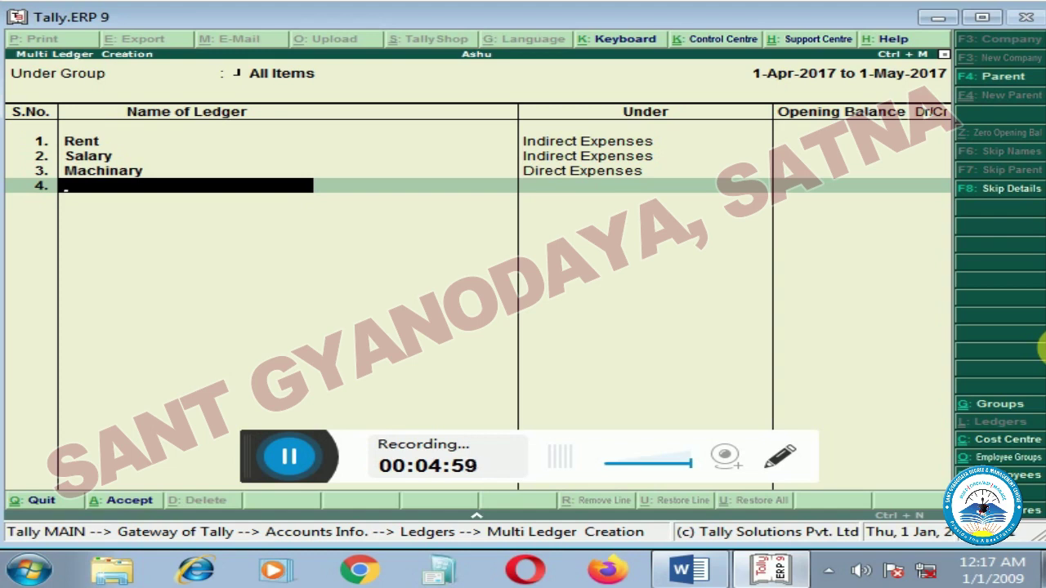
Add the ledger Transport Charges under Bank Accounts with no opening balance.
type("Tra")
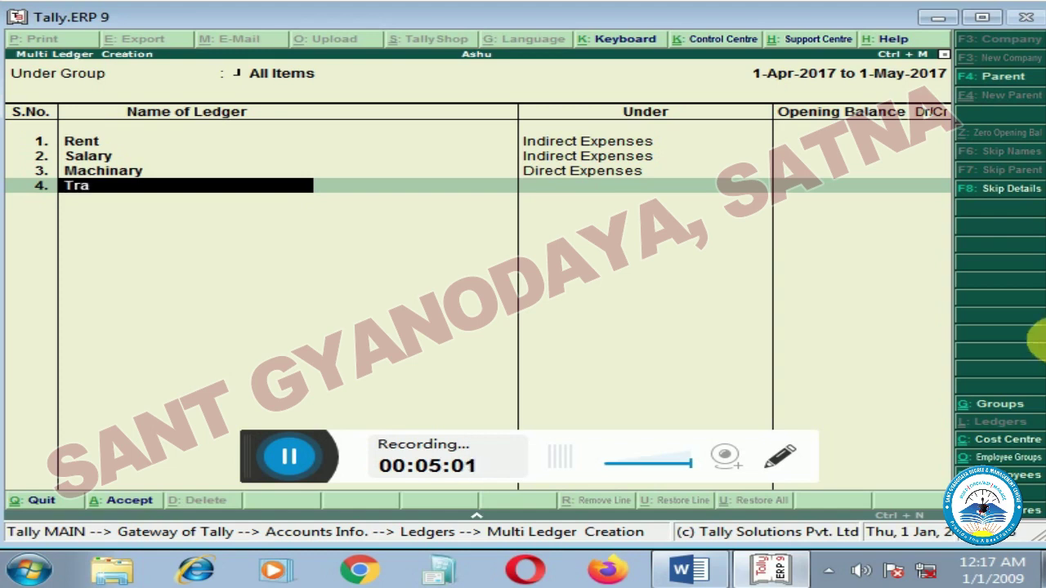
type("nsport Chang")
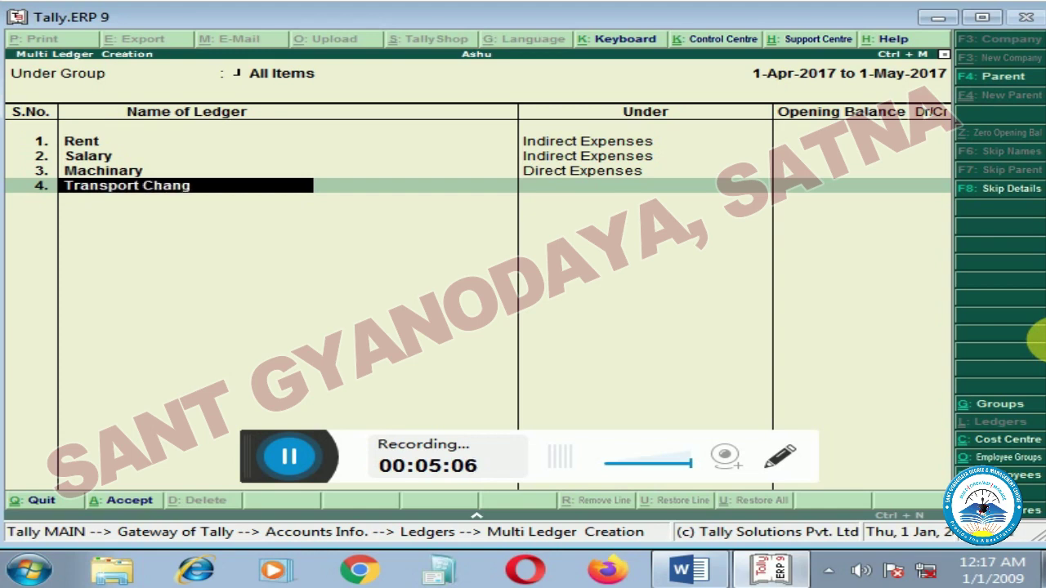
key("BackSpace")
key("BackSpace")
type("rges")
key("Return")
key("Return")
key("Return")
Add the ledger Furnitures under Direct Expenses.
type("Furnitu")
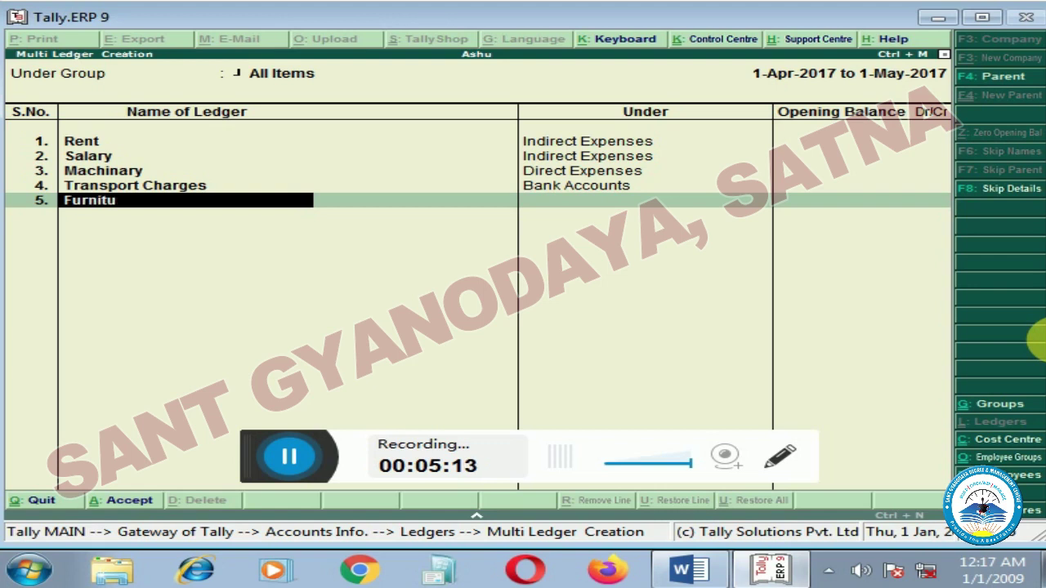
type("res")
key("Return")
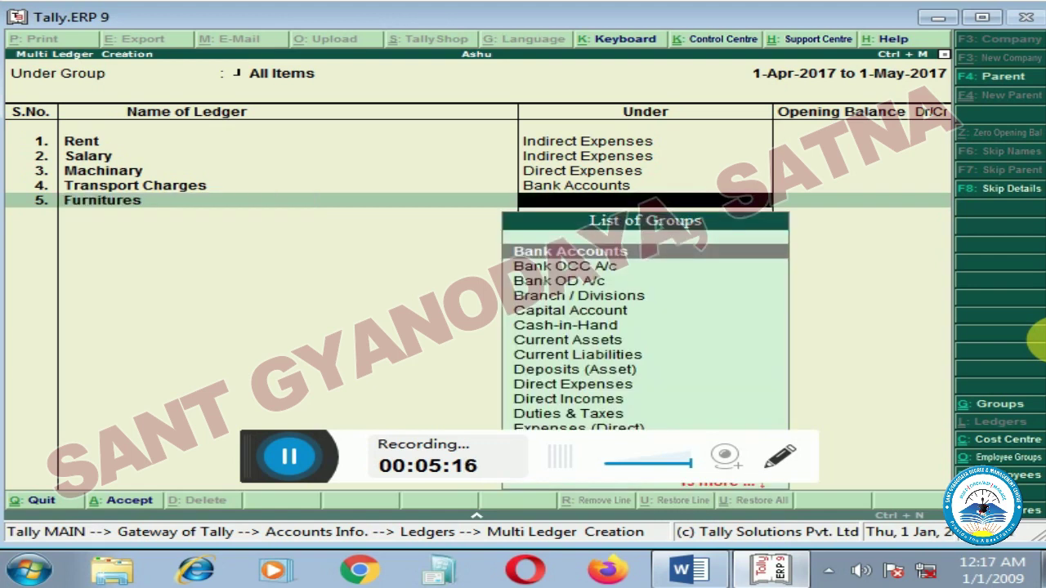
type("Dir")
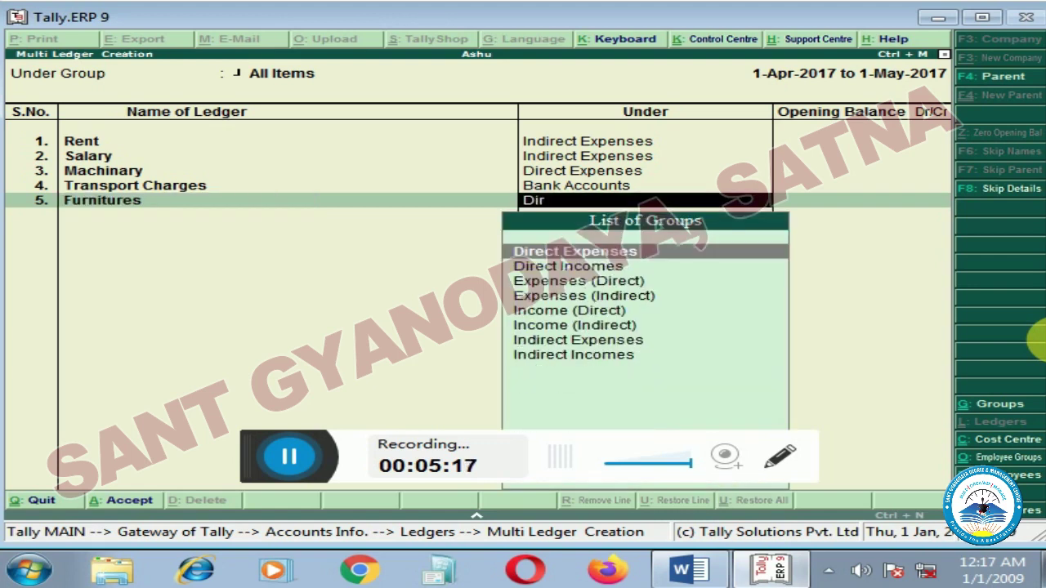
key("Down")
key("Up")
key("Return")
Change the parent group of the Transport Charges ledger to Indirect Expenses.
key("Up")
key("BackSpace")
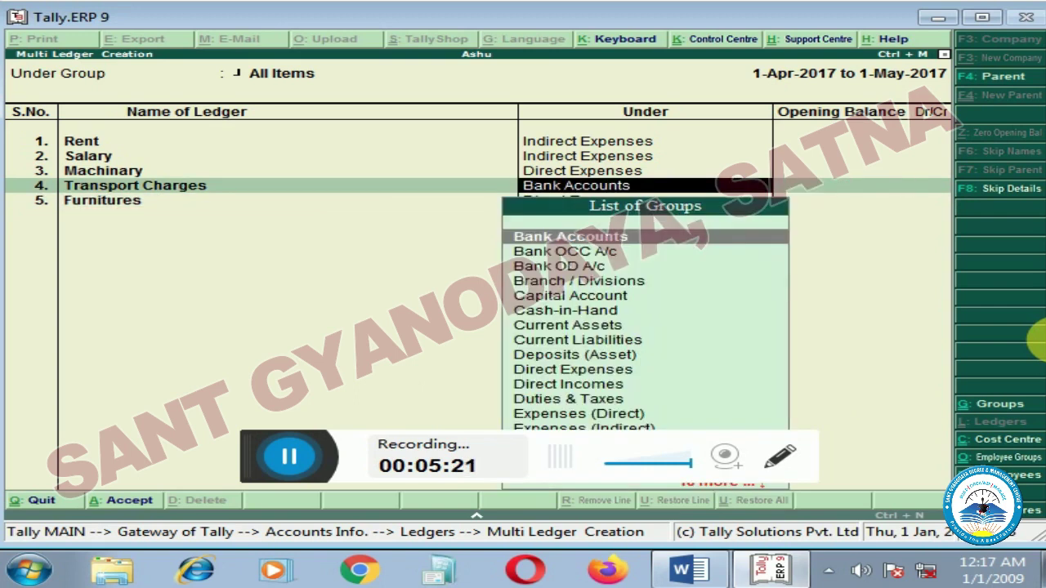
type("Ind")
key("Down")
key("Down")
key("Up")
key("Return")
key("Return")
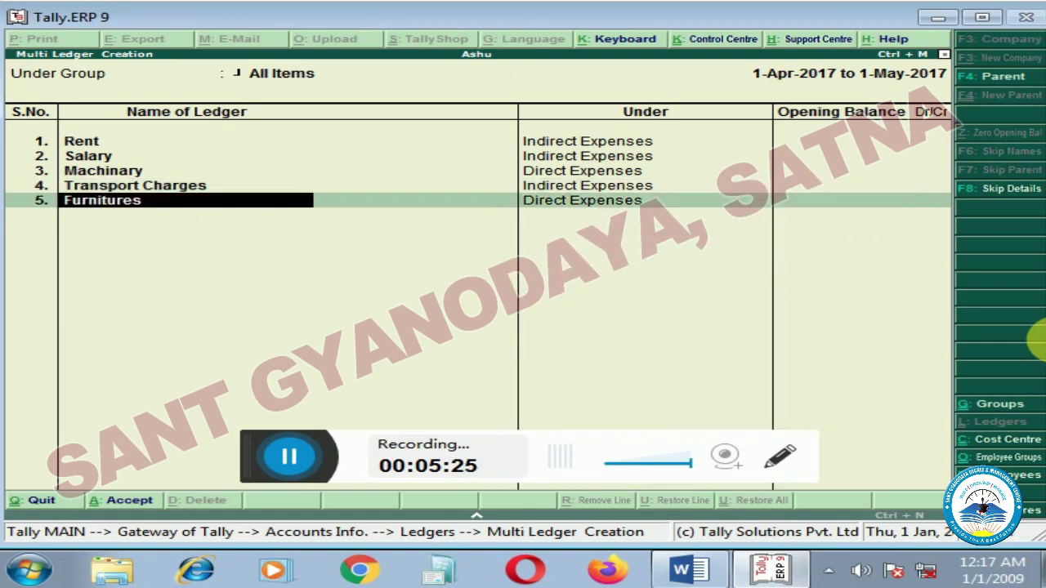
Leave the Furnitures opening balance empty and save all five ledgers.
key("Return")
key("Return")
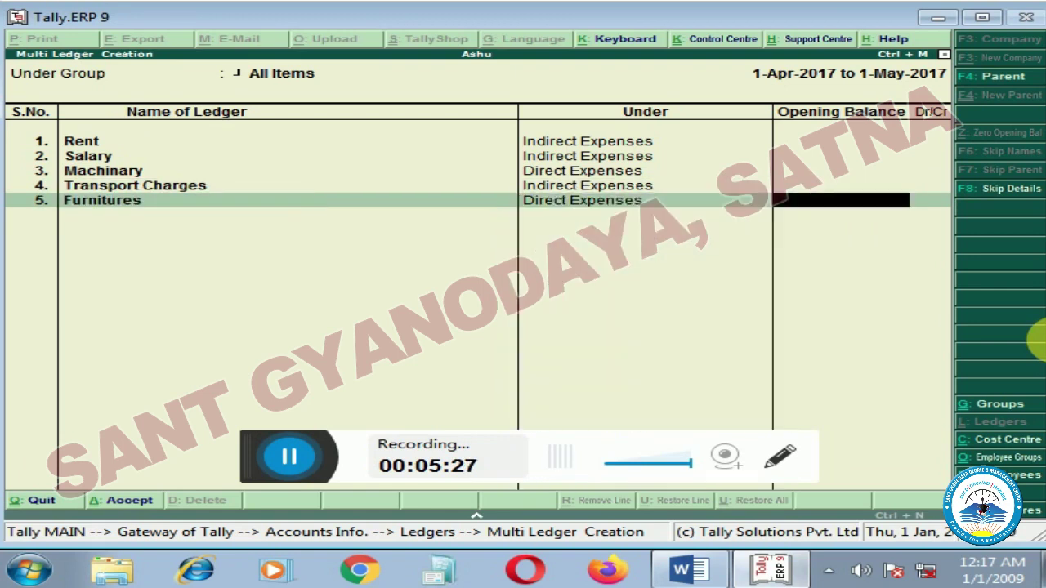
key("Return")
key("Return")
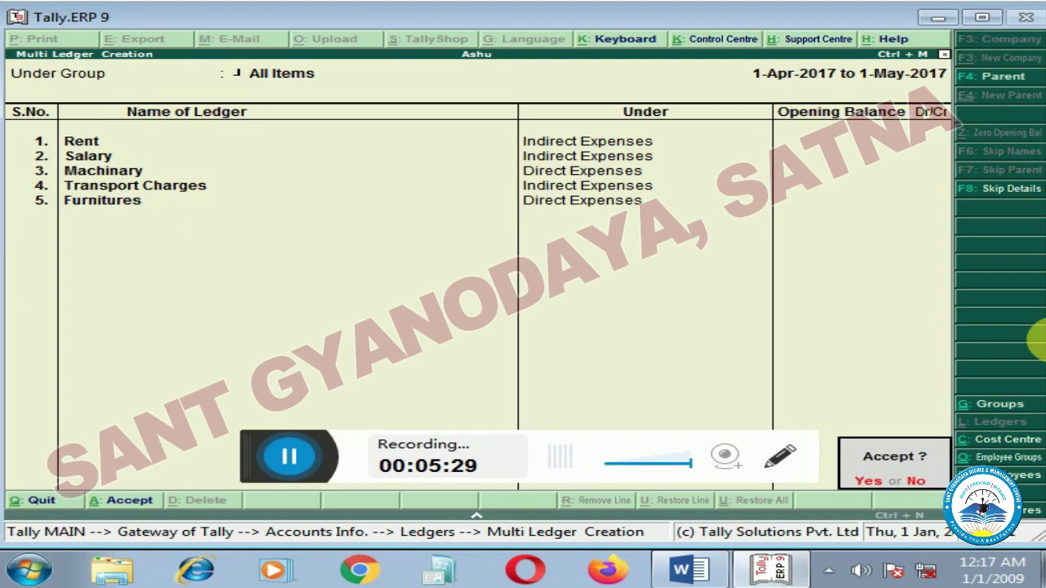
key("Return")
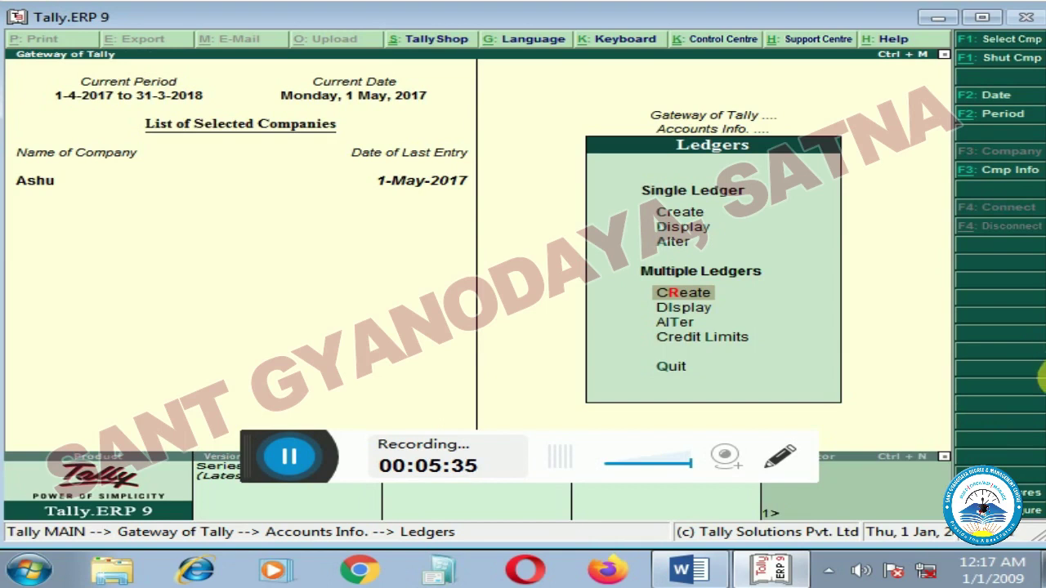
Start creating a budget named Company's Budget under Primary.
key("Escape")
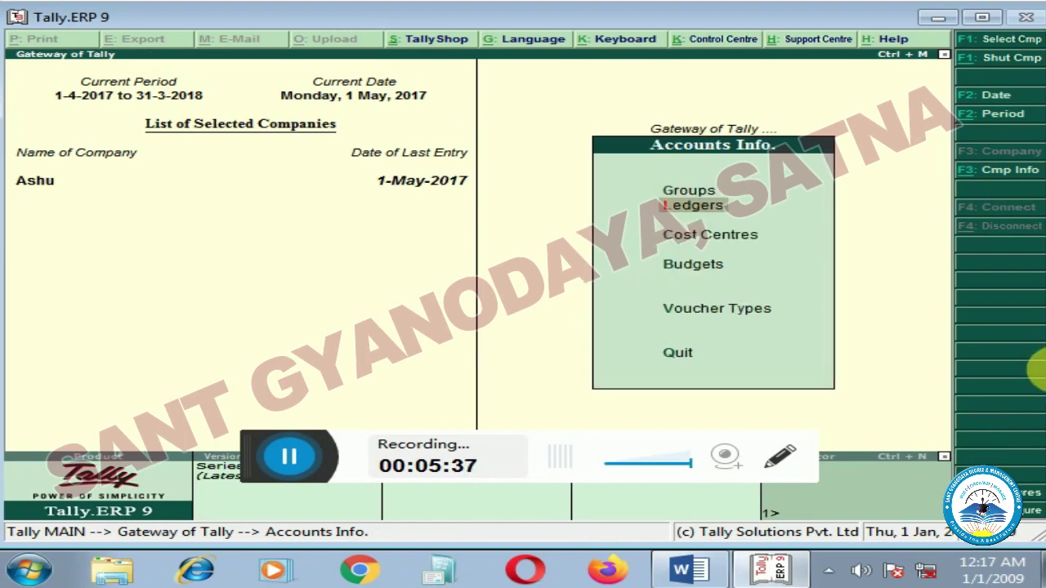
key("Down")
key("Down")
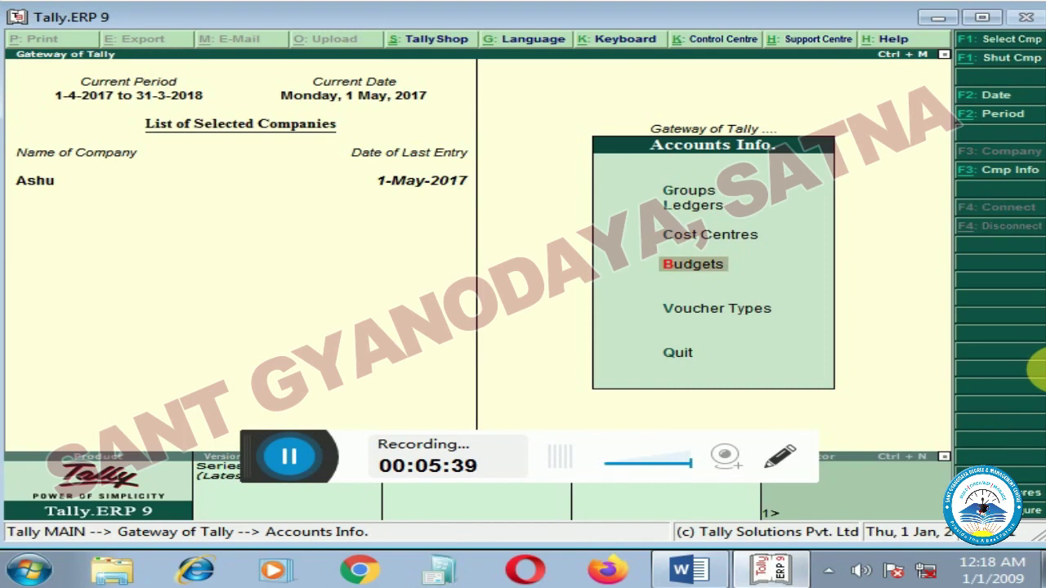
key("Return")
key("Return")
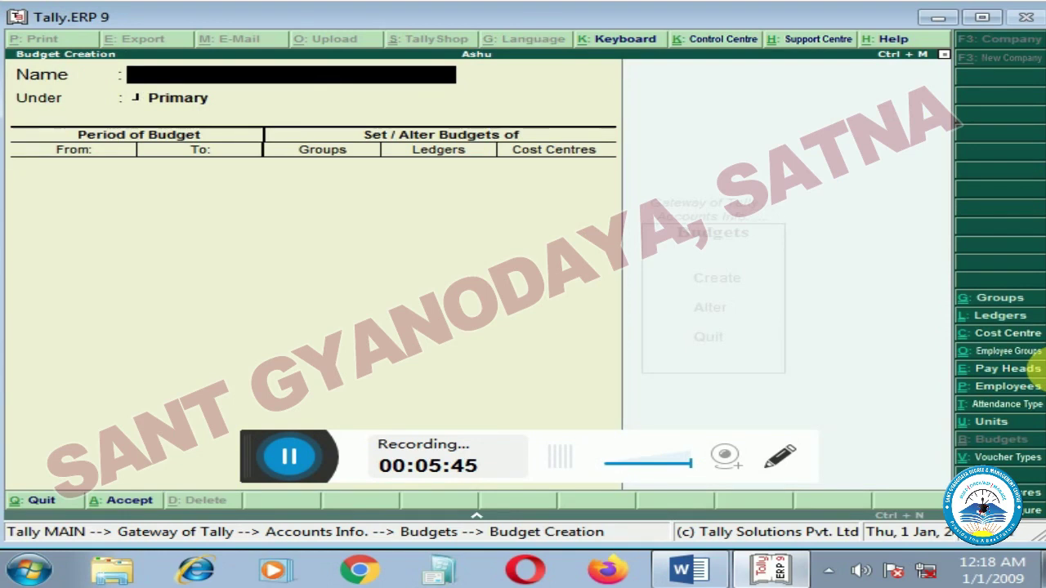
type("B")
type("Compan")
type("y")
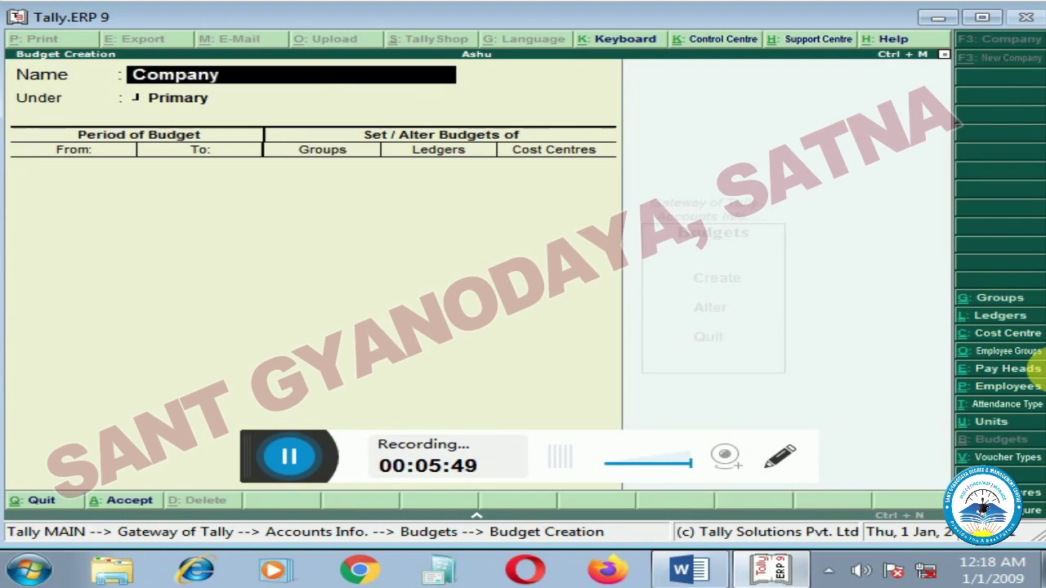
type("'s Budget")
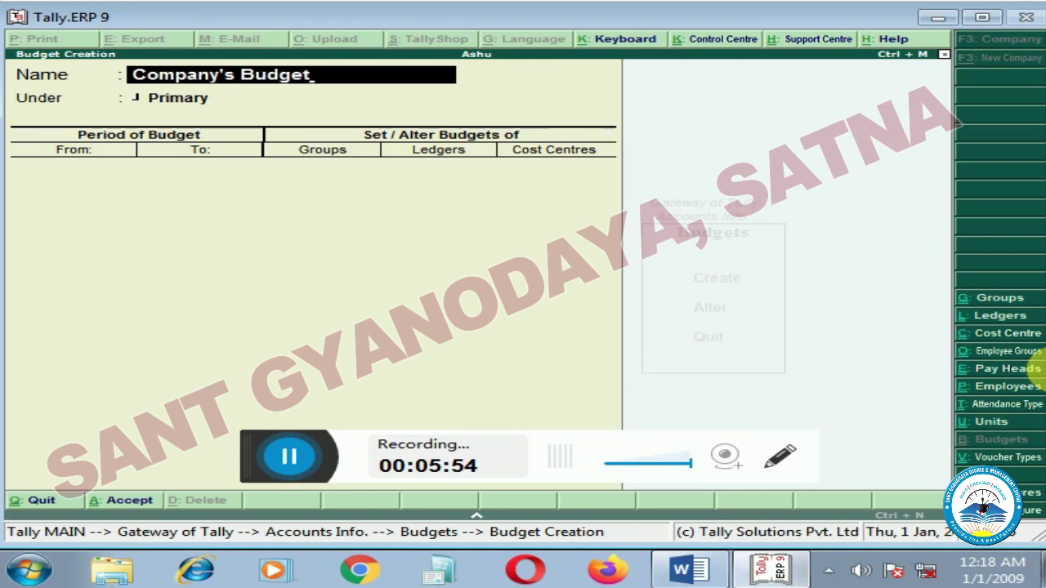
key("Return")
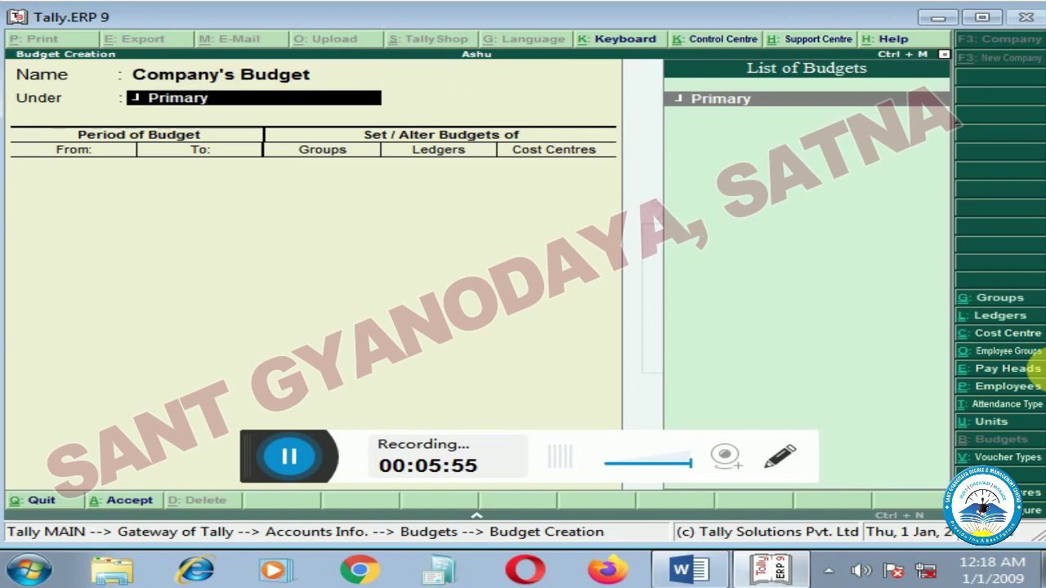
key("Return")
Set the budget period from 1-Apr-2017 to 1-May-2017 and enable setting budgets for groups.
type("1-4")
key("Return")
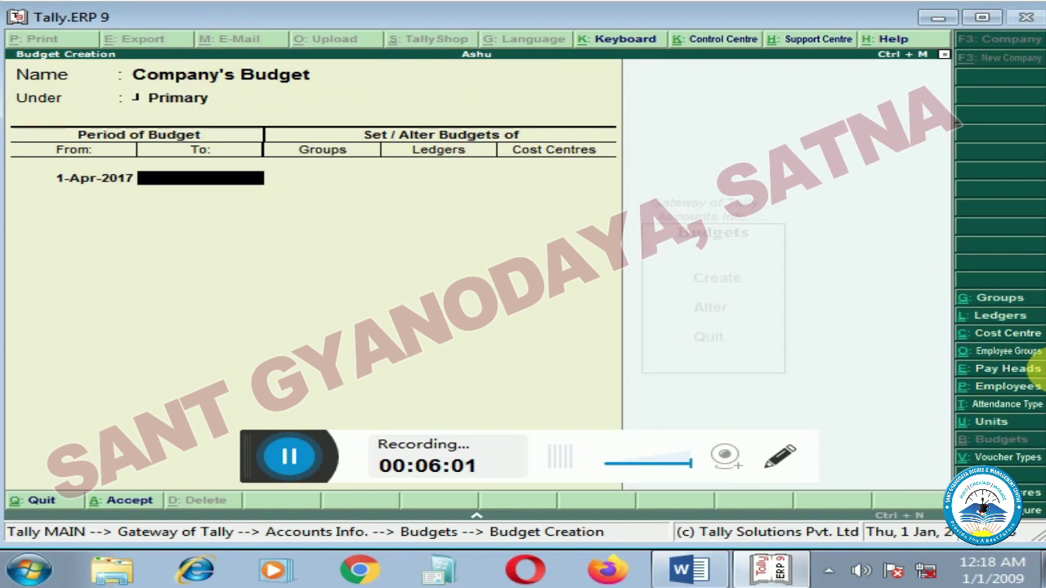
type("1.56")
key("BackSpace")
key("Return")
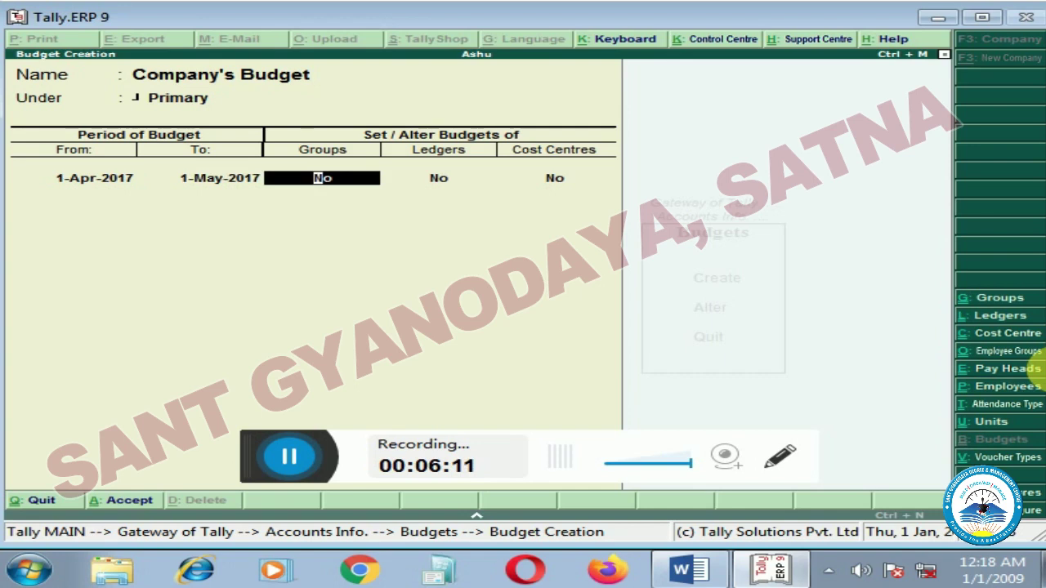
key("y")
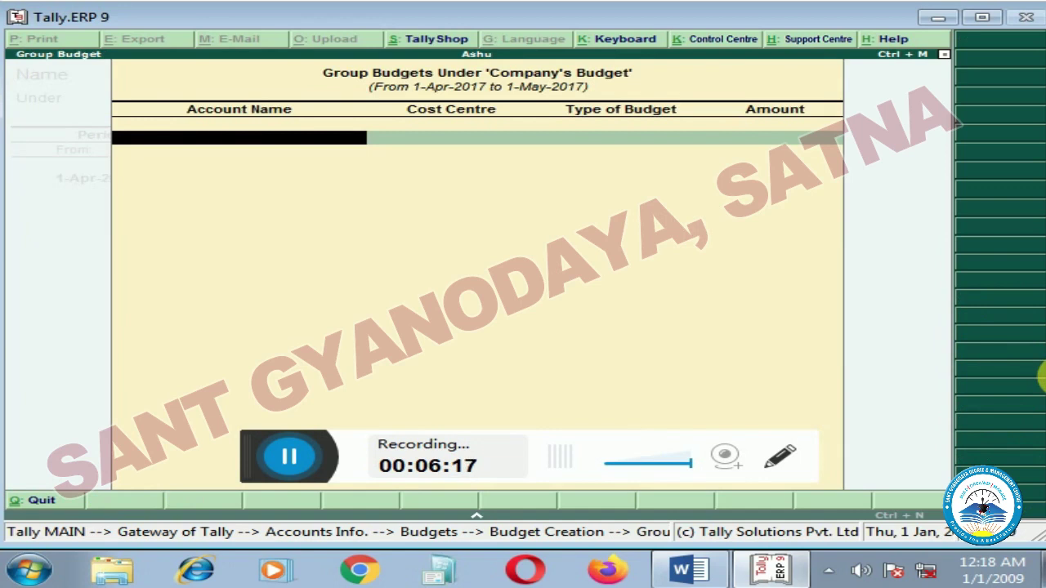
Look through the list of account groups available for the group budget.
key("space")
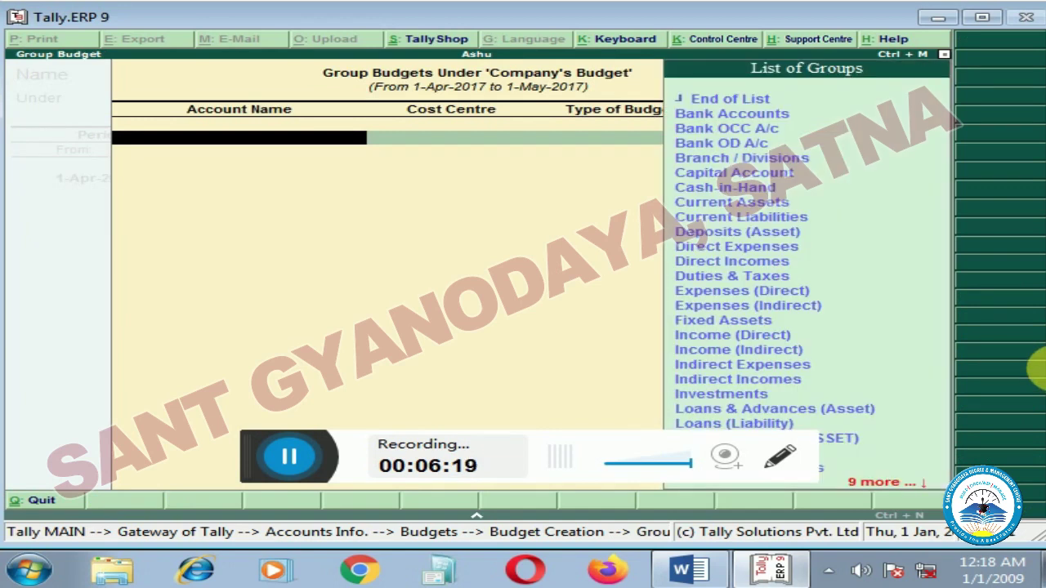
key("Down")
key("Down")
key("Down")
key("Down")
key("Down")
key("Down")
key("Down")
key("Down")
key("Down")
key("Down")
key("Down")
key("Down")
key("Down")
key("Down")
key("Down")
key("Down")
key("Down")
key("Down")
key("Down")
key("Down")
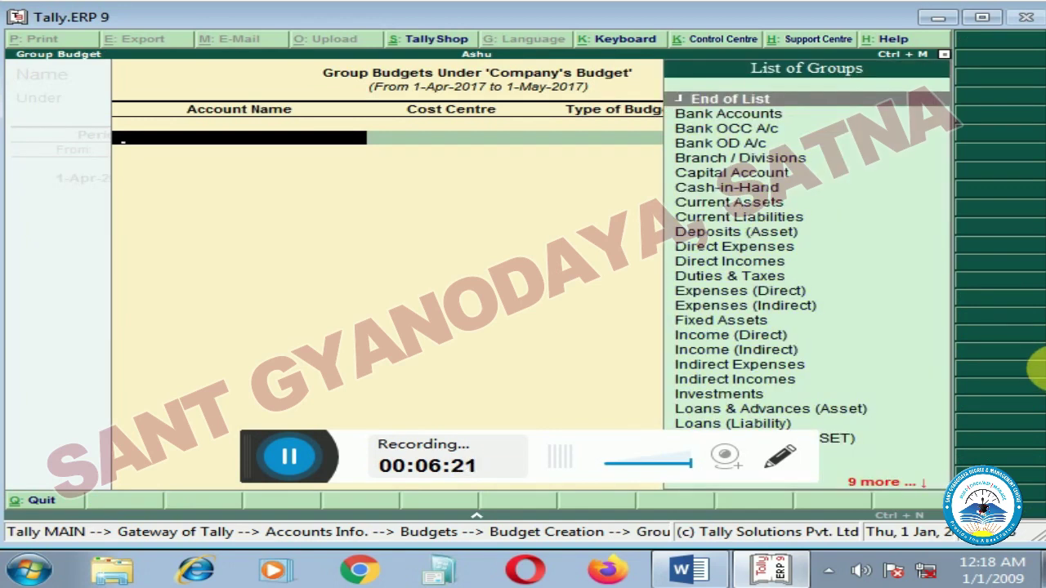
key("Down")
key("Down")
key("Down")
key("Down")
key("Down")
key("Down")
key("Down")
key("Down")
key("Down")
key("Down")
key("Down")
key("Up")
key("Up")
key("Up")
key("Up")
key("Up")
key("Up")
key("Up")
key("Up")
key("Up")
key("Up")
key("Up")
key("Up")
key("Up")
key("Up")
key("Up")
key("Up")
key("Up")
key("Up")
key("Up")
key("Up")
key("Up")
key("Up")
key("Up")
key("Up")
key("Up")
key("Up")
key("Up")
key("Up")
key("Up")
key("Up")
key("Up")
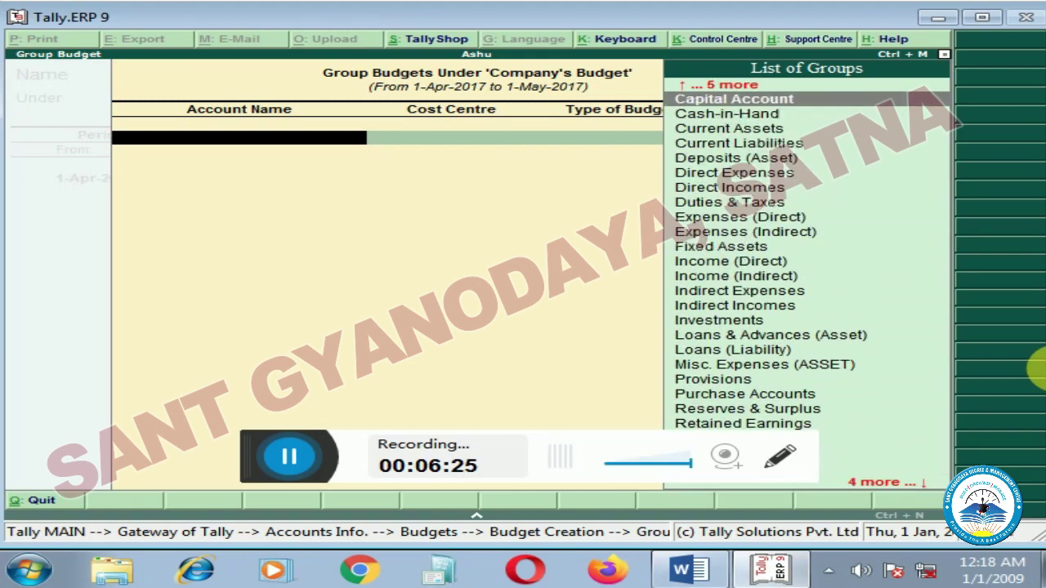
key("Up")
key("Up")
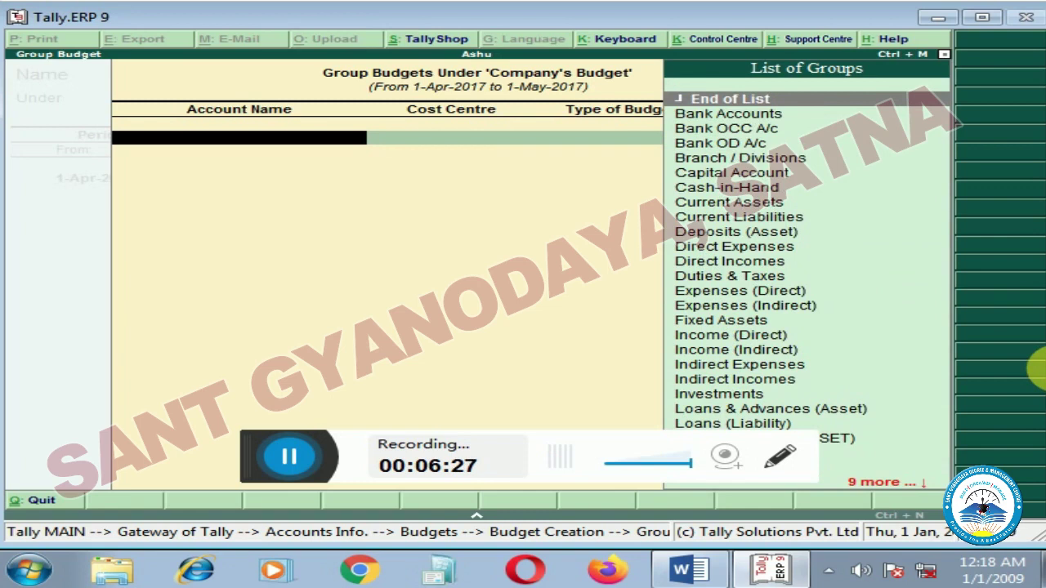
Choose Direct Expenses as the first account in the group budget.
key("Down")
key("Down")
key("Down")
key("Down")
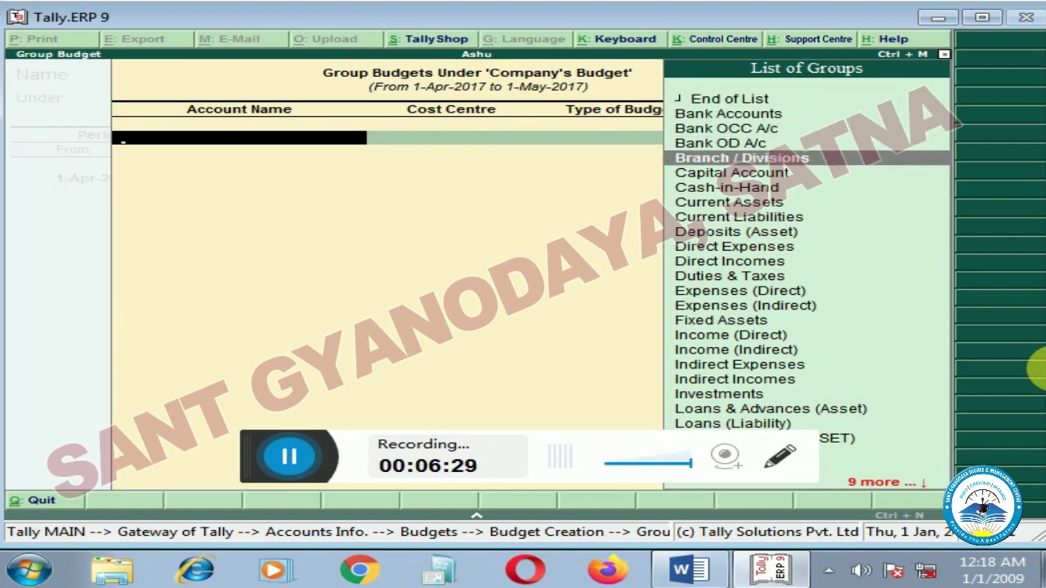
type("Dir")
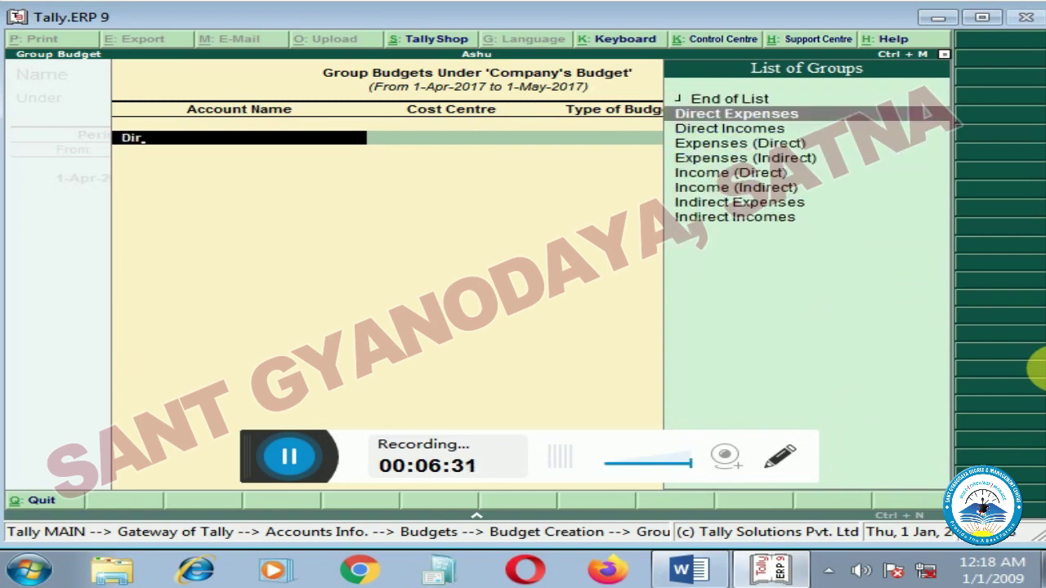
key("Return")
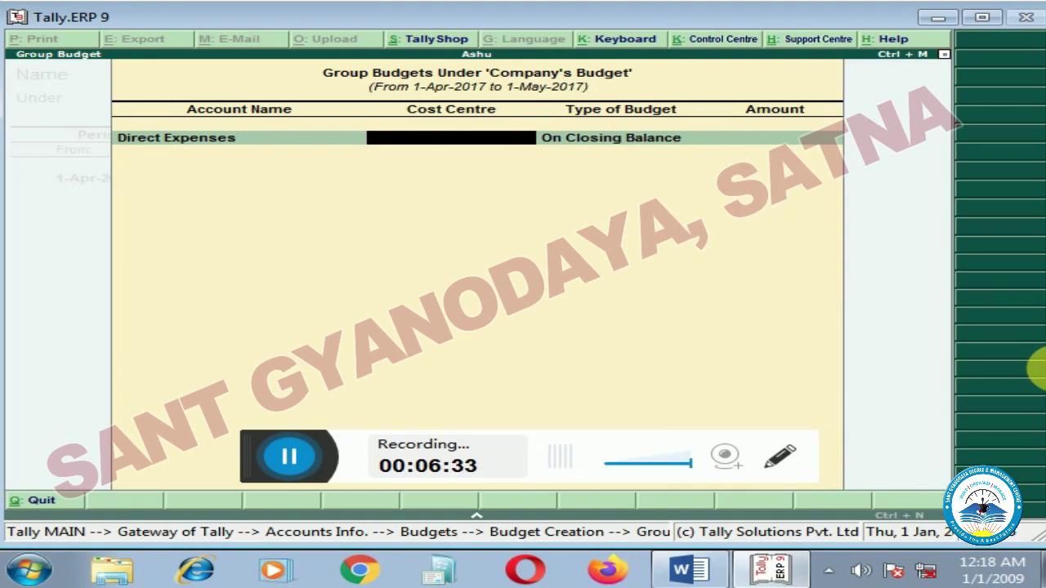
Assign the existing cost centre named with a single first name to the Direct Expenses budget line.
key("Down")
key("Down")
key("Up")
key("Up")
key("Down")
key("Down")
key("Down")
key("Down")
key("Return")
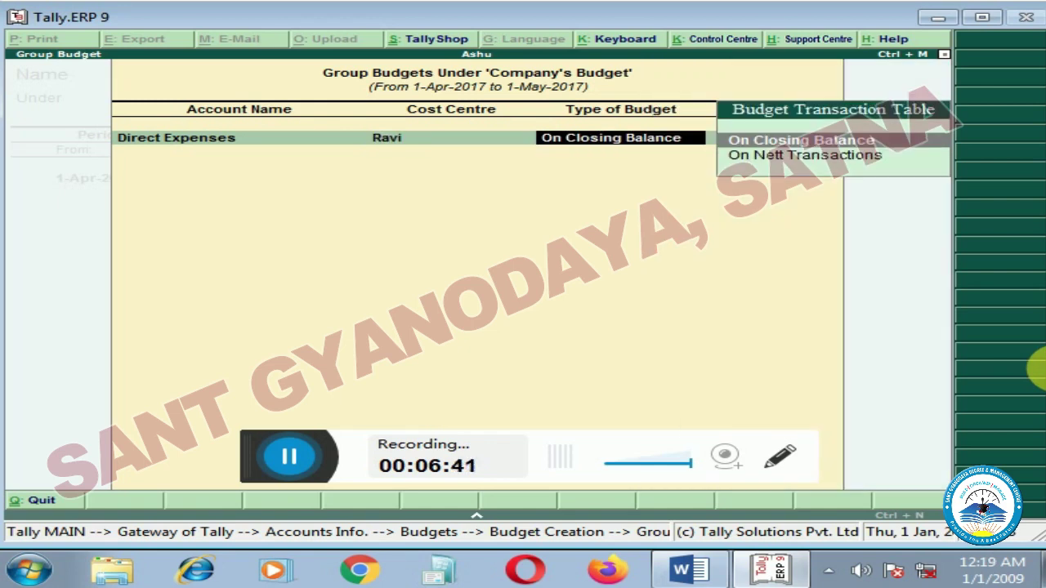
Create a new cost centre named Bhopal from the Direct Expenses budget line and assign it there.
key("BackSpace")
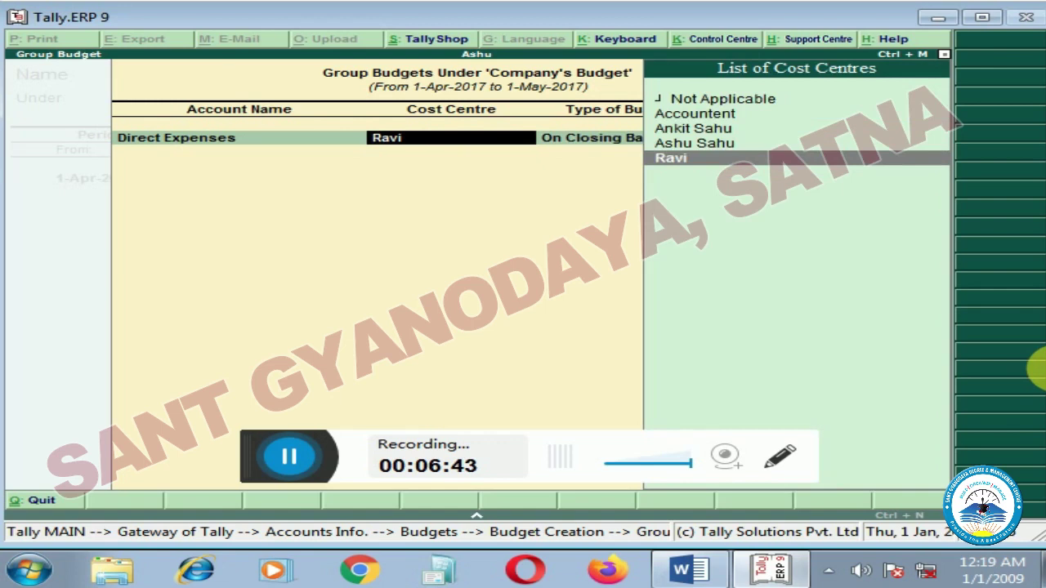
key("alt+c")
type("Bhopal")
key("Return")
key("Return")
key("Return")
key("Return")
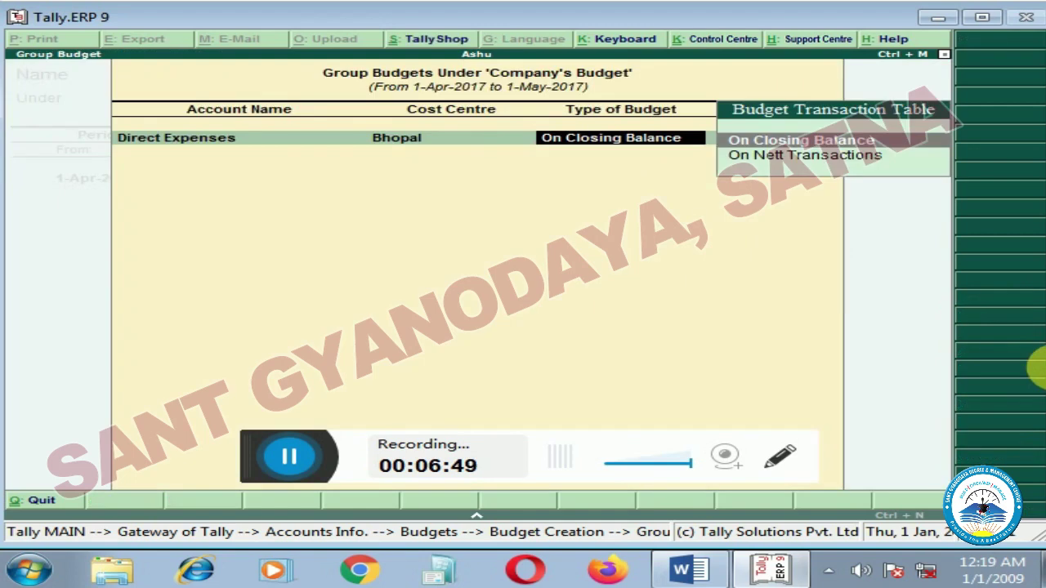
Set the Direct Expenses budget type to On Closing Balance with an amount of 40,000.
key("Return")
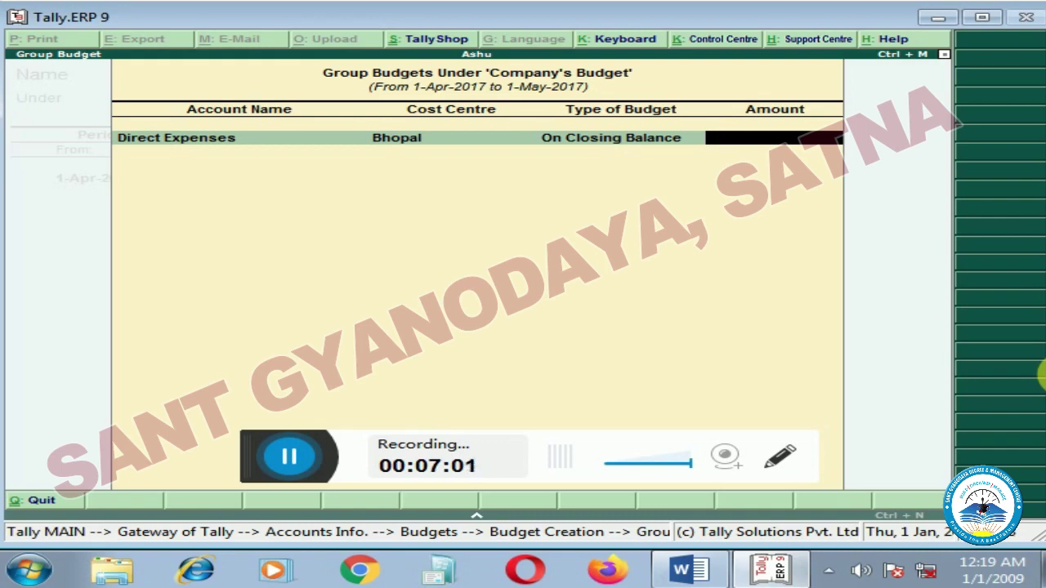
type("40,000")
key("Return")
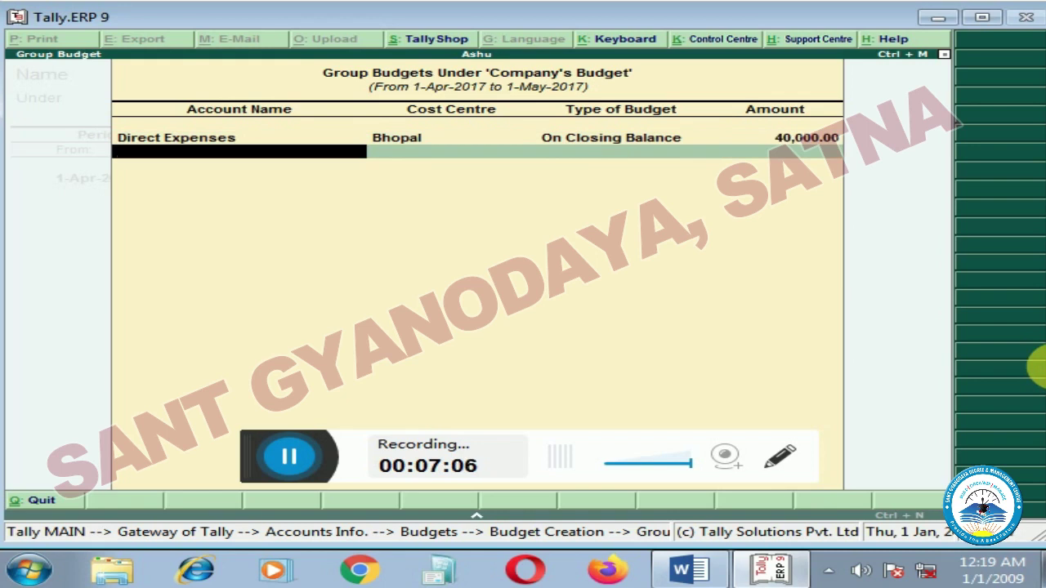
Add an Indirect Expenses line to the group budget with cost centre Bhopal, type On Closing Balance and amount 25,000.
type("Ind")
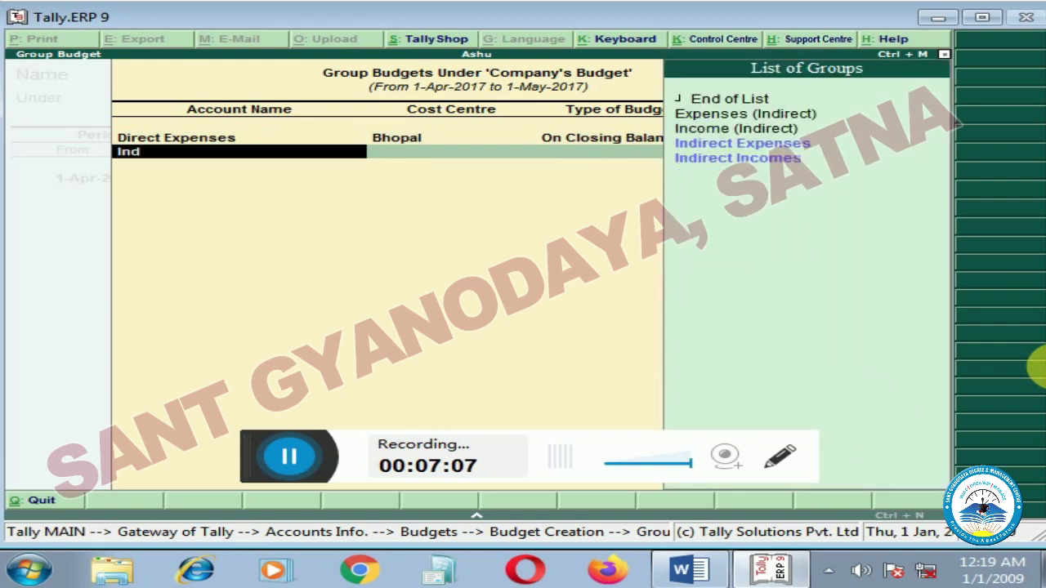
key("Return")
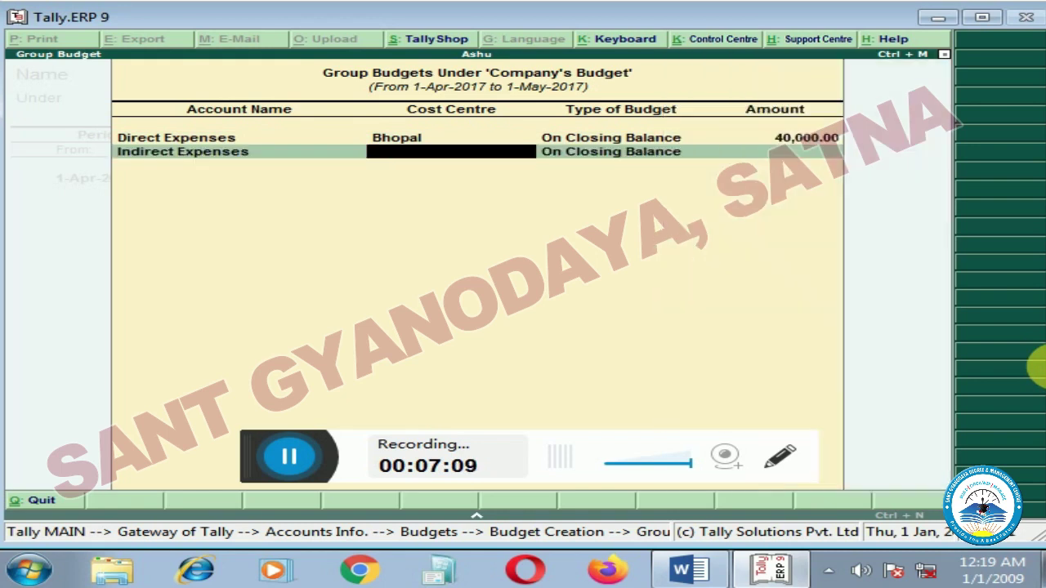
type("Bh")
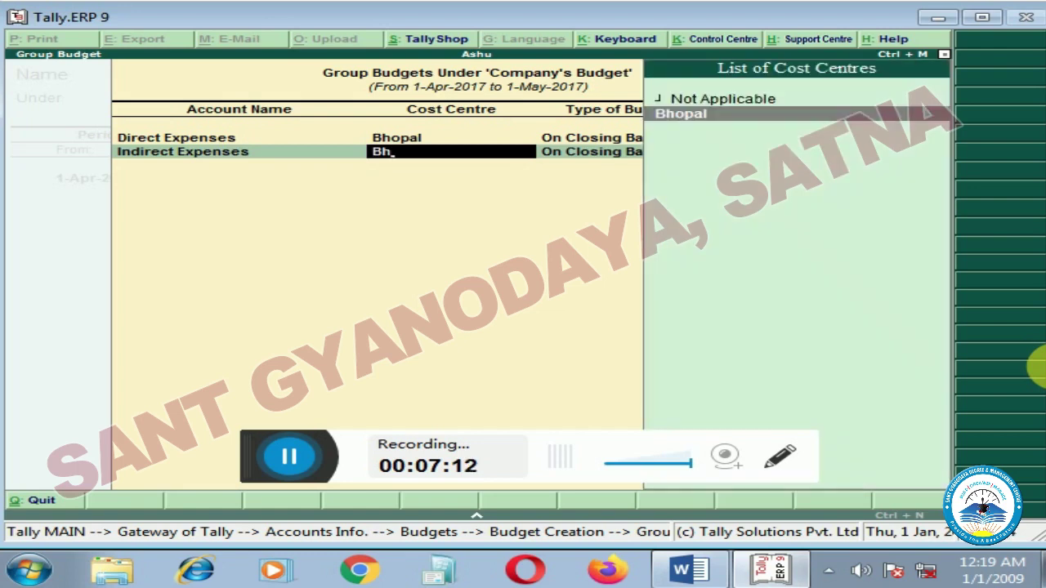
key("Return")
key("Return")
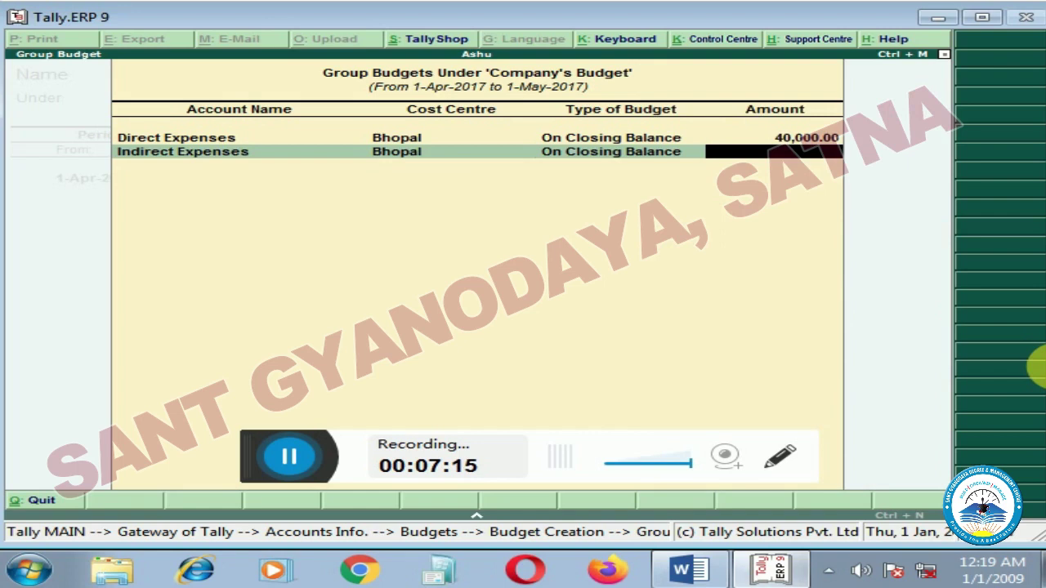
type("25000")
key("Return")
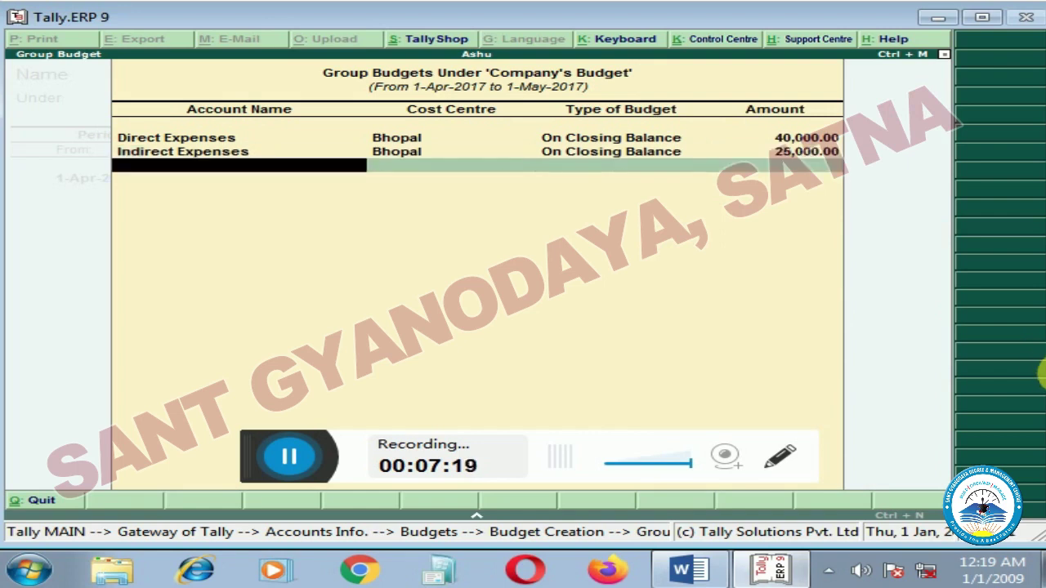
Finish the group budgets, leave ledger and cost centre budgets at No, and save Company's Budget.
key("Return")
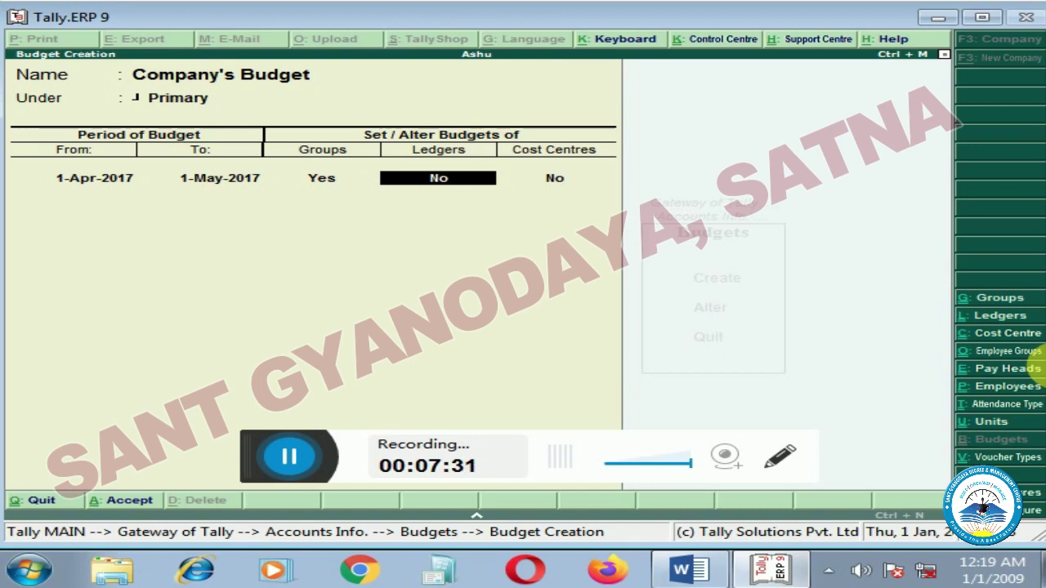
key("Return")
key("Return")
key("Return")
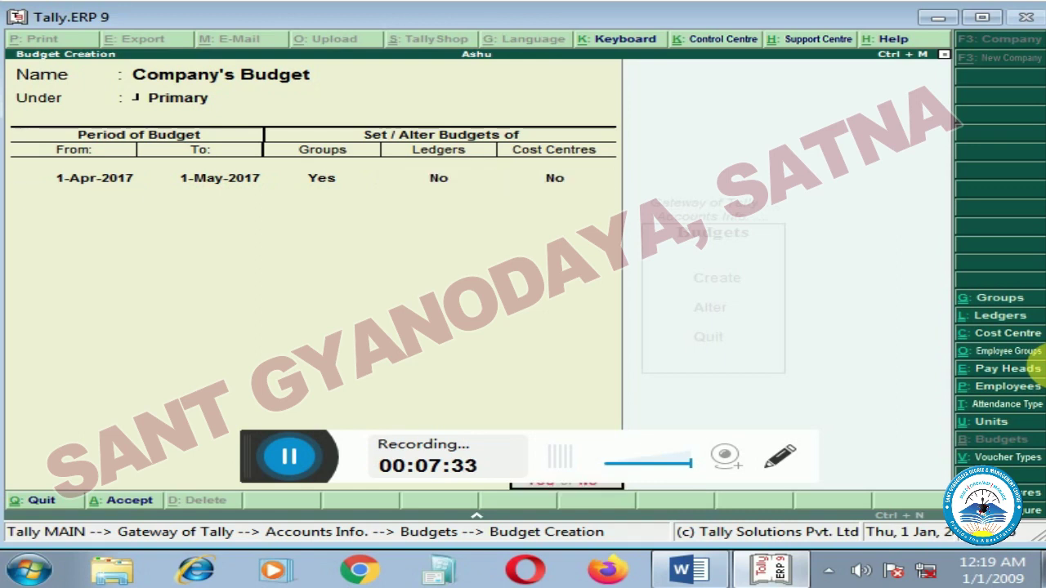
key("Return")
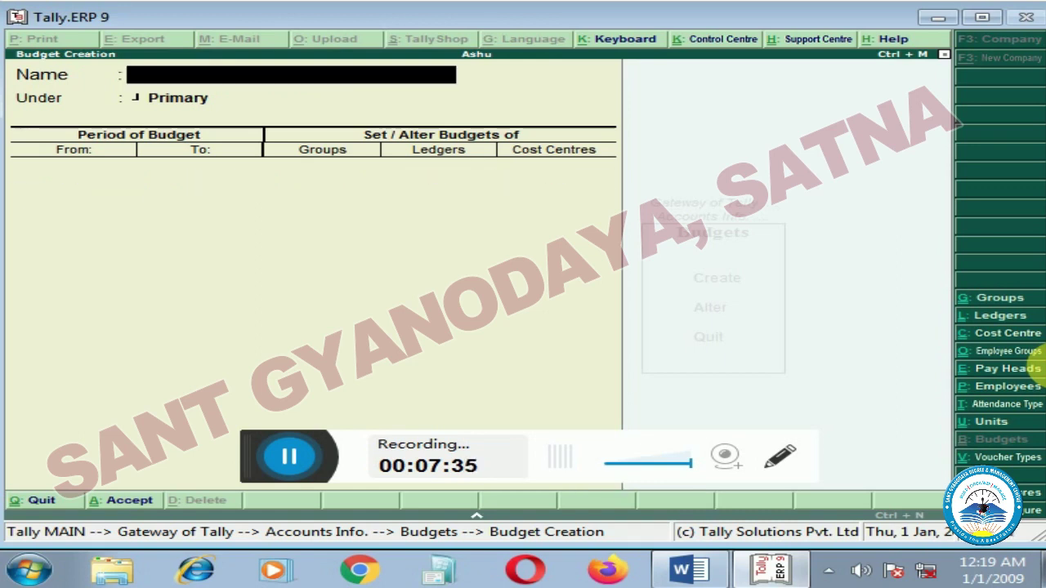
key("Escape")
key("Escape")
key("Escape")
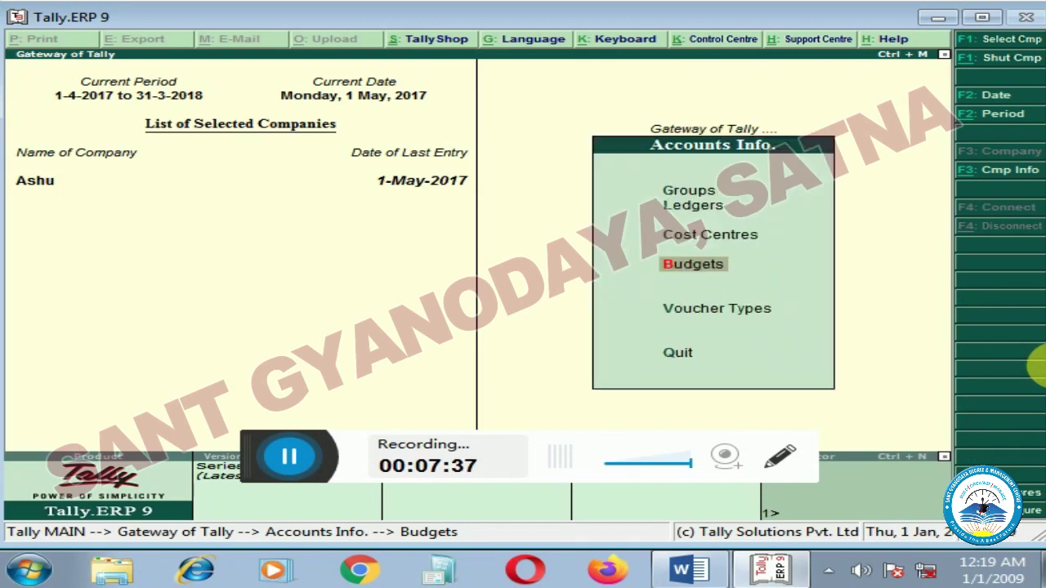
key("Down")
key("Down")
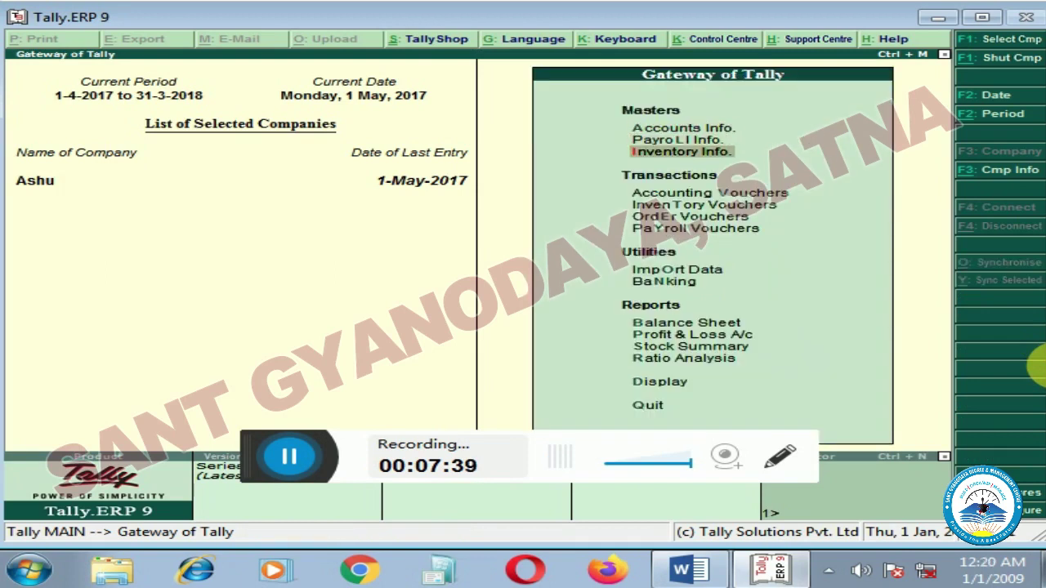
key("Down")
key("Return")
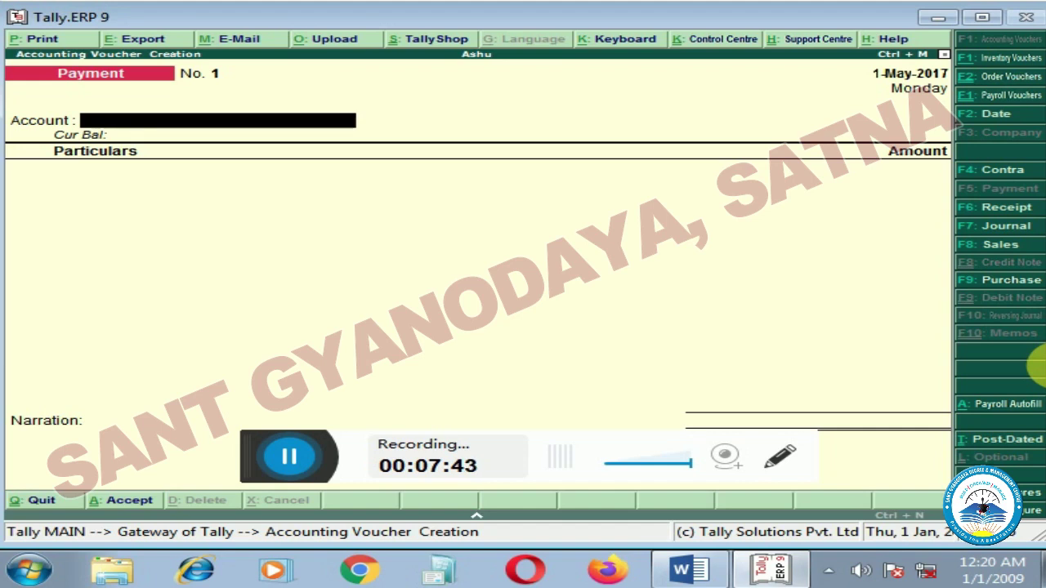
key("Escape")
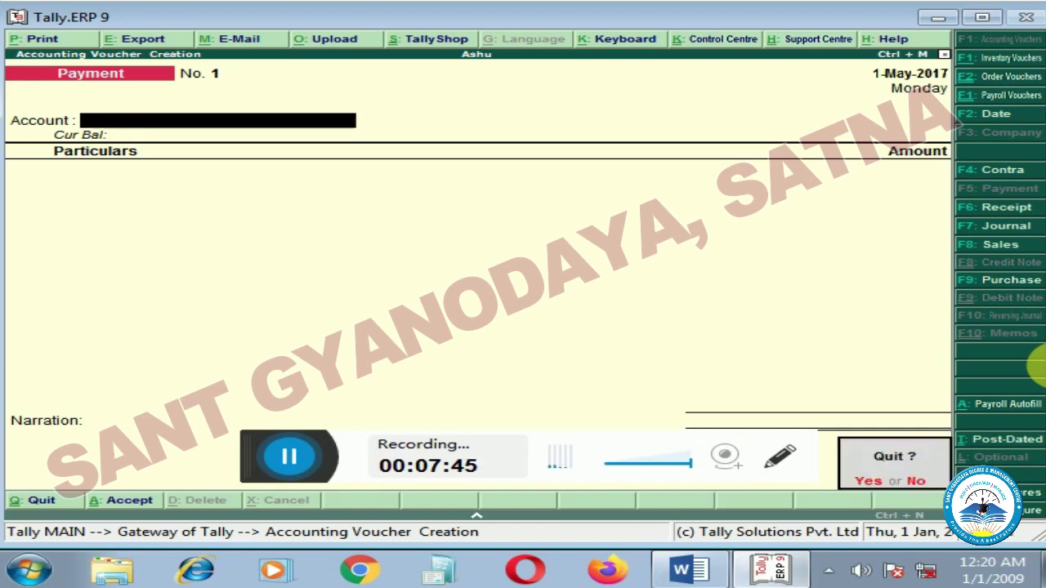
key("Return")
key("Up")
key("Up")
key("Up")
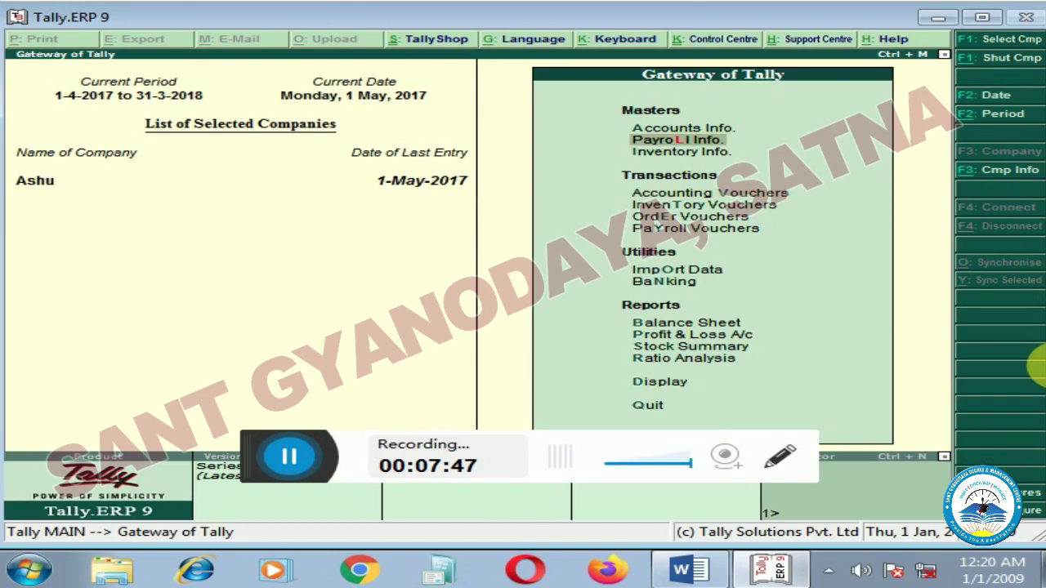
key("Down")
key("Up")
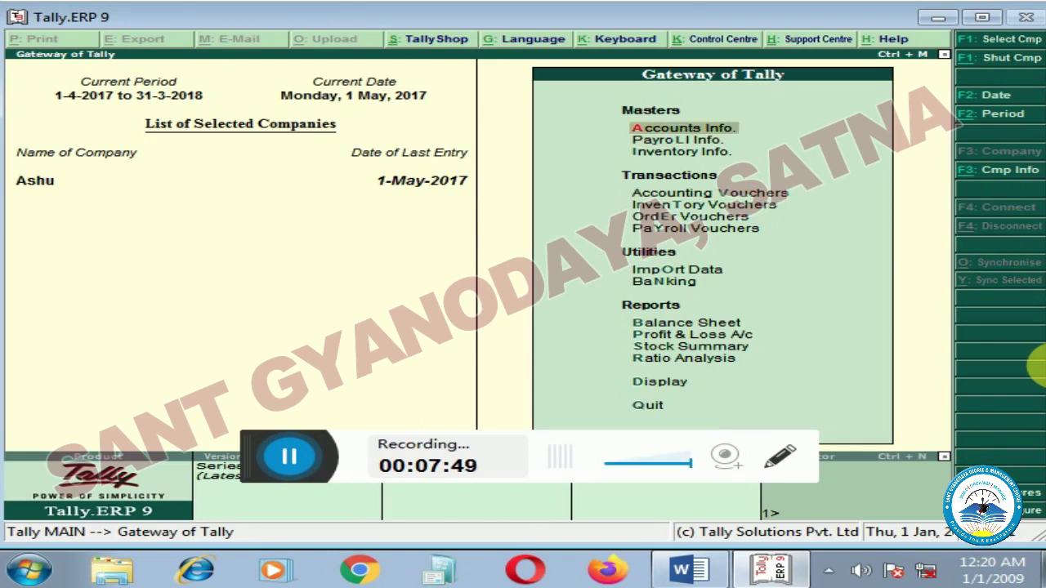
Open the existing Company's Budget for alteration from the accounts masters.
key("Return")
key("Down")
key("Down")
key("Down")
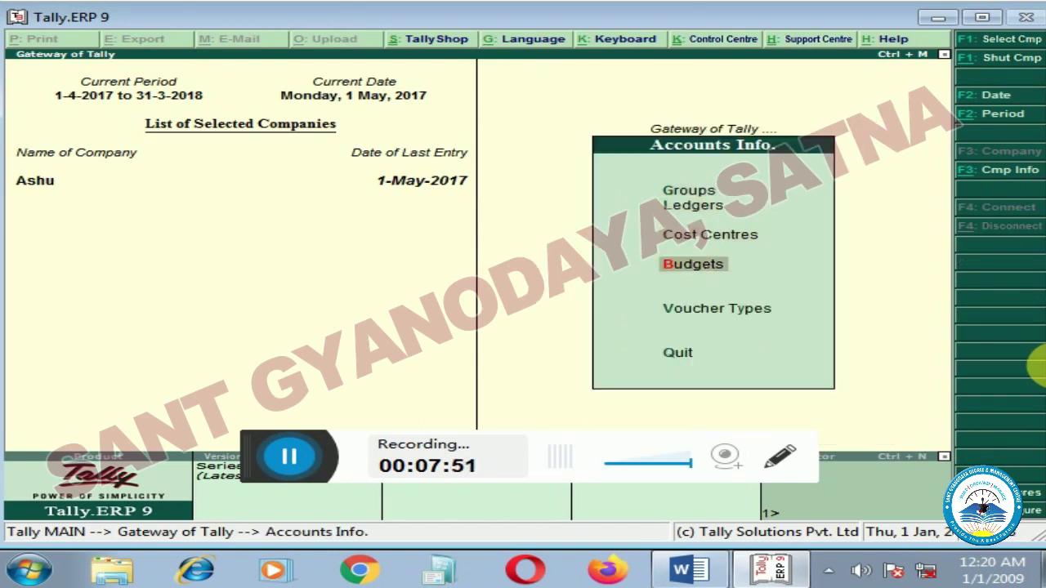
key("Return")
key("Down")
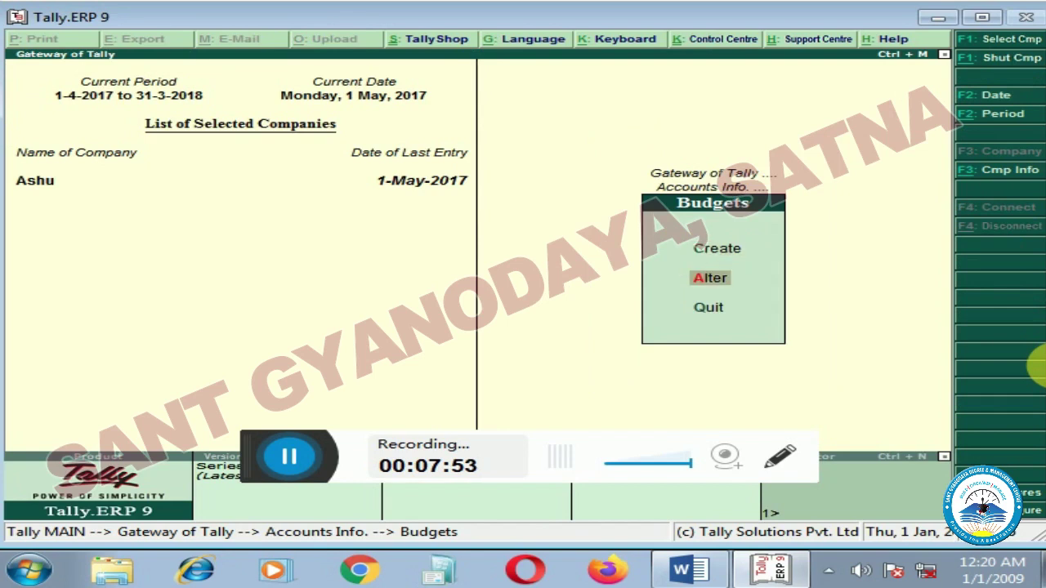
key("Return")
key("Return")
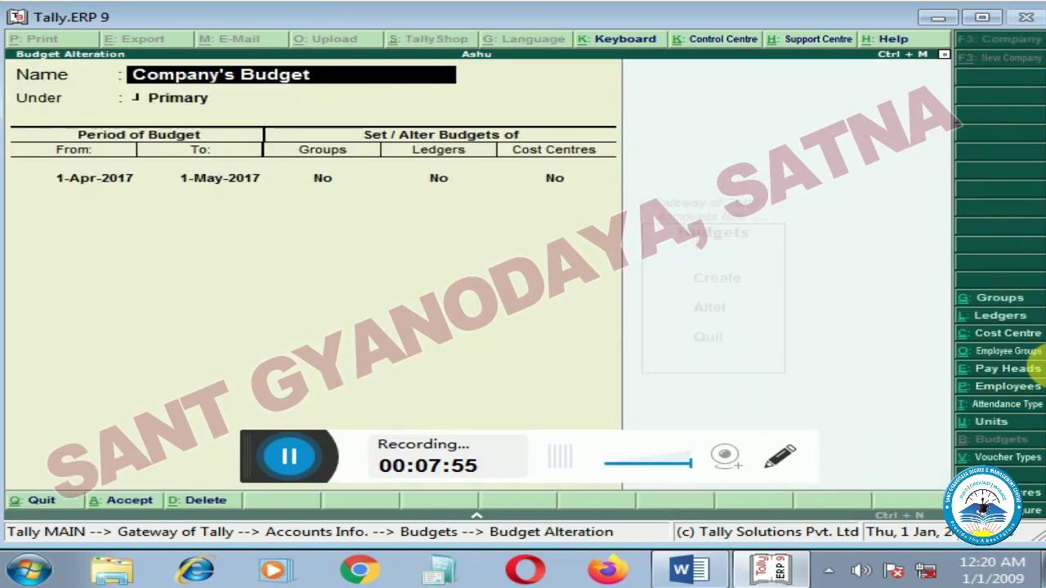
Turn on group budget alteration for Company's Budget and set the Direct Expenses amount to 35,000.
key("Return")
key("Return")
key("Return")
key("Return")
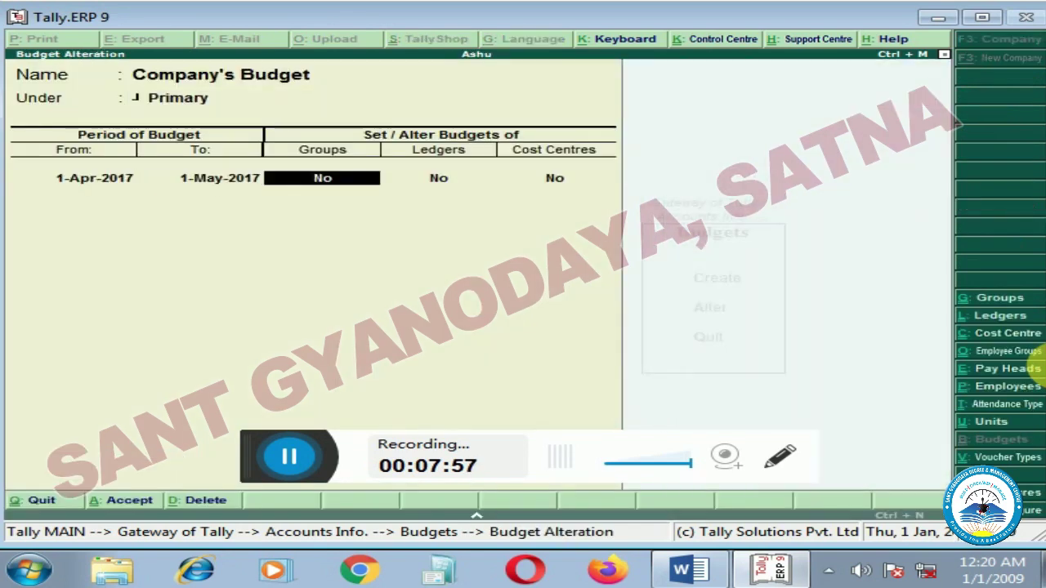
key("Return")
key("BackSpace")
type("y")
key("Return")
key("Return")
key("Return")
key("Return")
type("3")
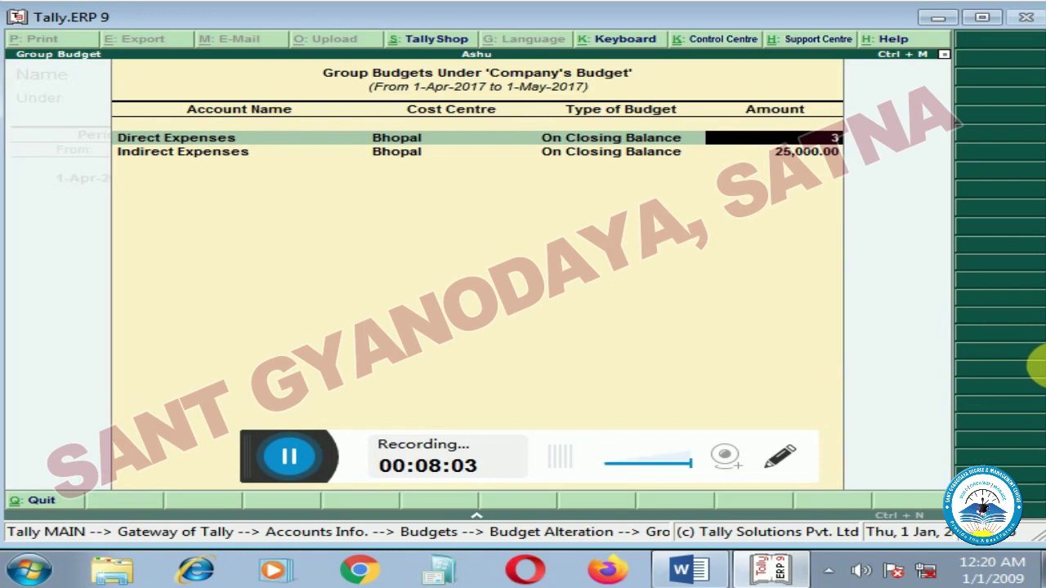
type("5,000")
Keep the Indirect Expenses line as it is and save the altered Company's Budget.
key("Return")
key("Return")
key("Return")
key("Return")
key("Return")
key("Return")
key("Return")
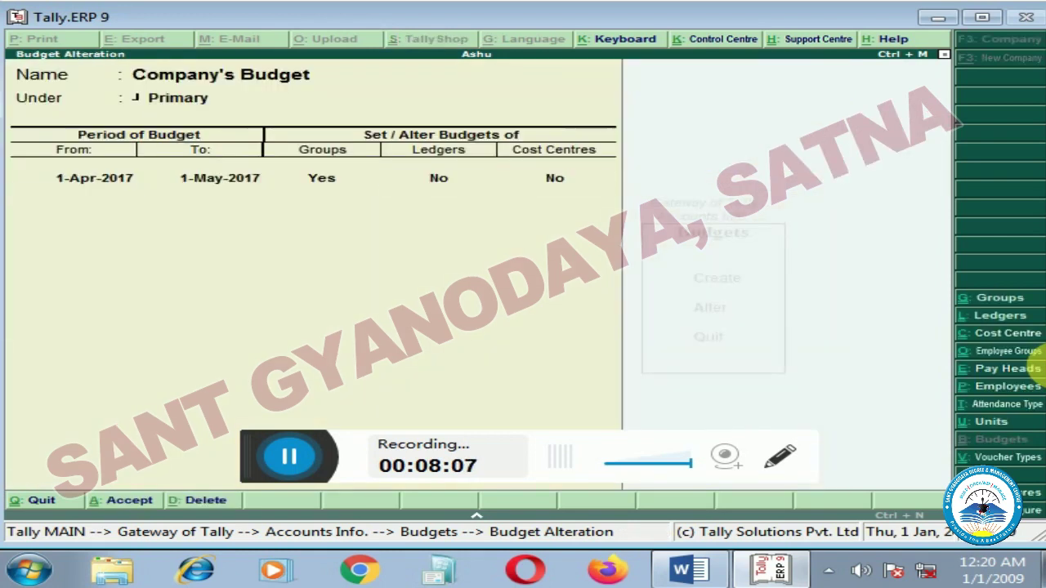
key("ctrl+a")
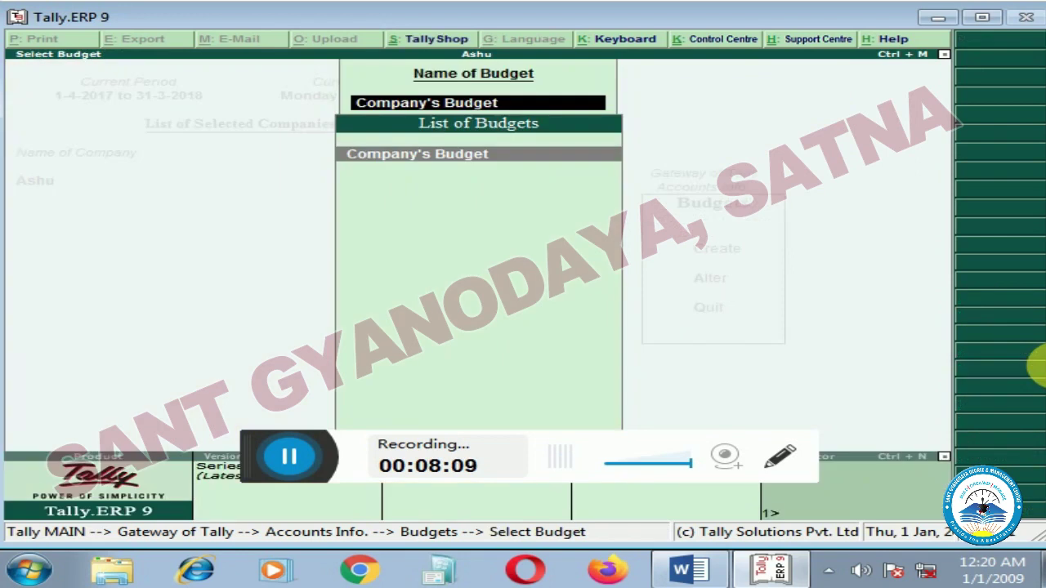
Reopen Company's Budget for alteration and request its deletion, but decline the confirmation.
key("Escape")
key("Return")
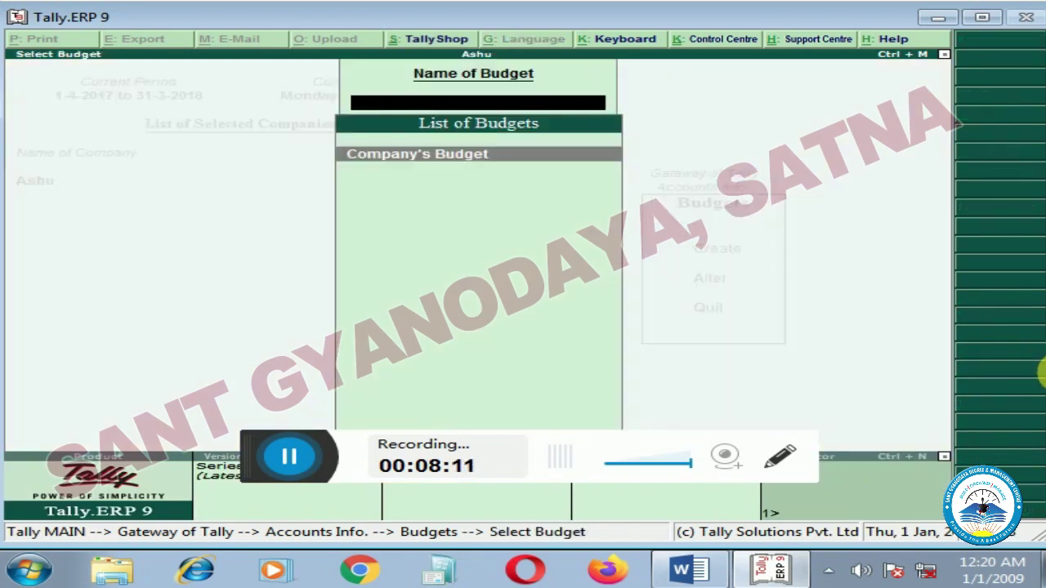
key("Return")
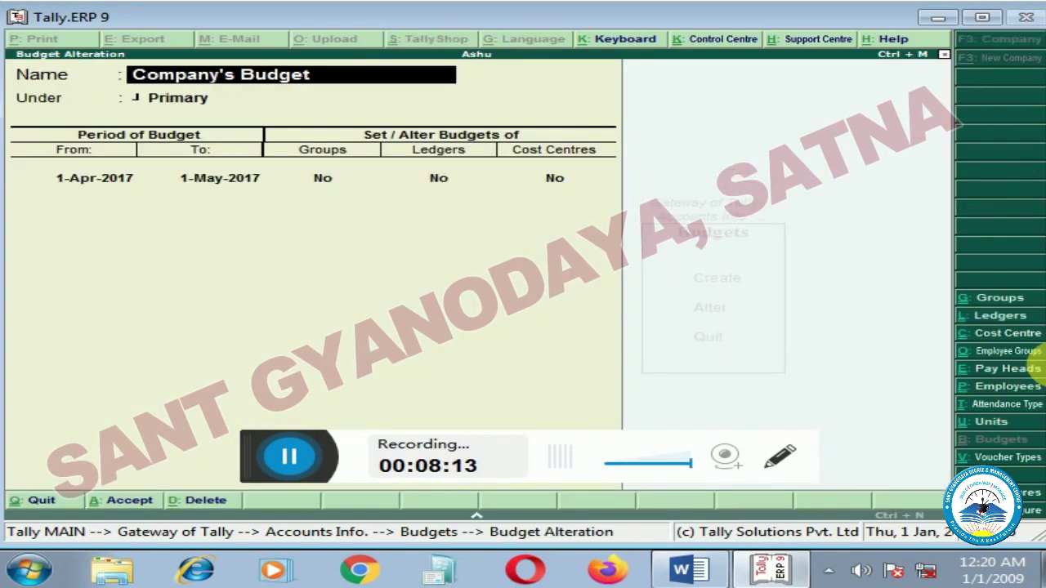
key("alt+d")
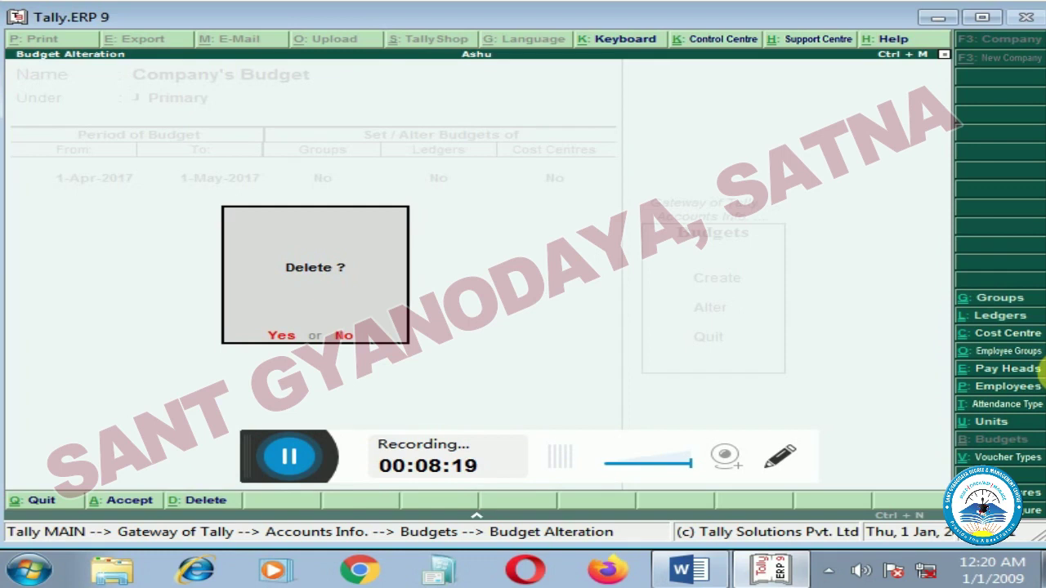
key("n")
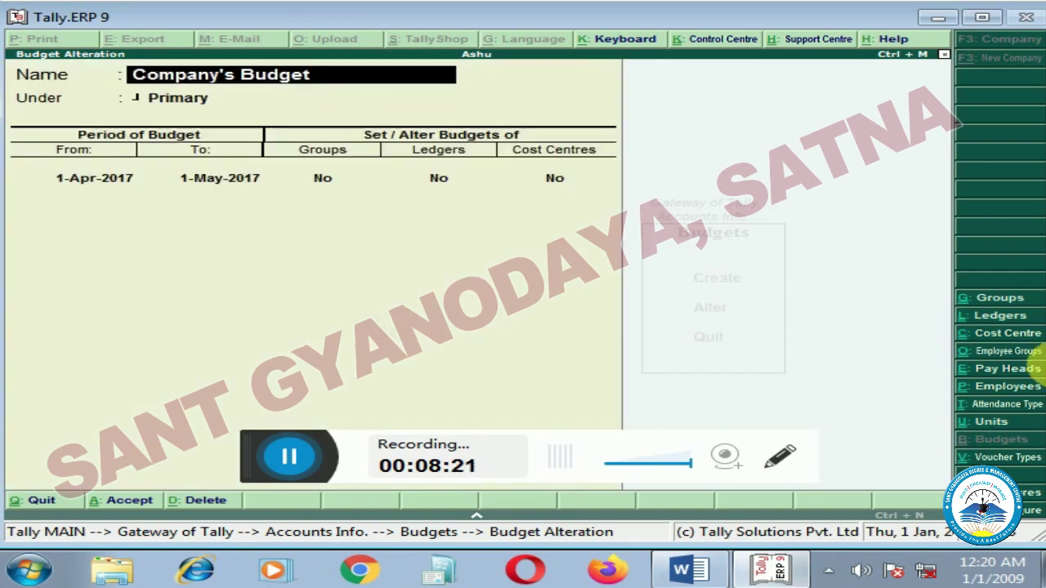